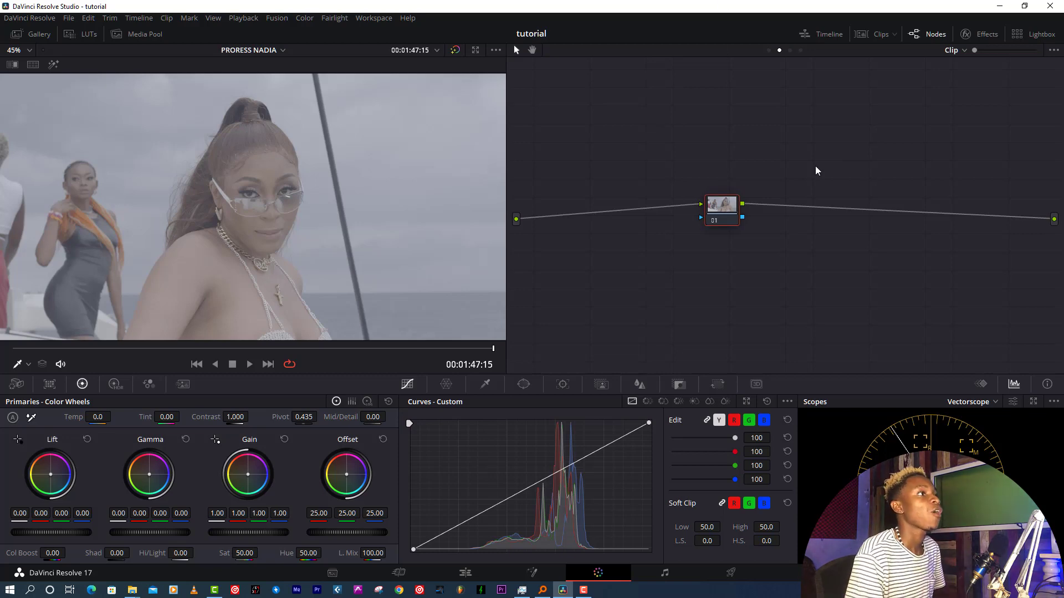
Shift node 01 right in the node graph and label it 'freelab'.
{"action": "left_click_drag", "start_coordinate": [723, 211], "coordinate": [740, 216]}
{"action": "right_click", "coordinate": [749, 211]}
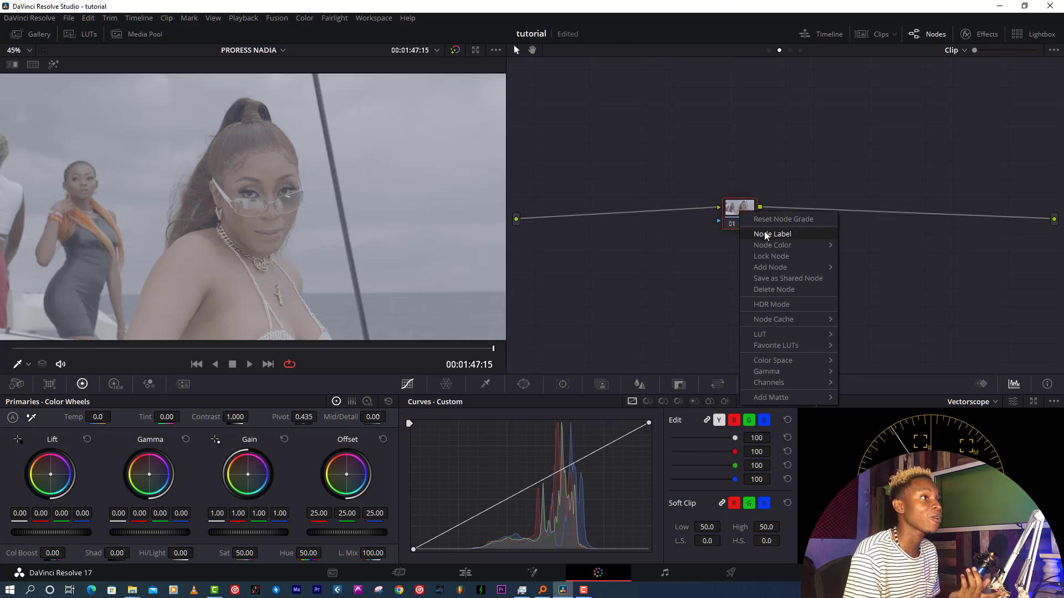
{"action": "left_click", "coordinate": [747, 213]}
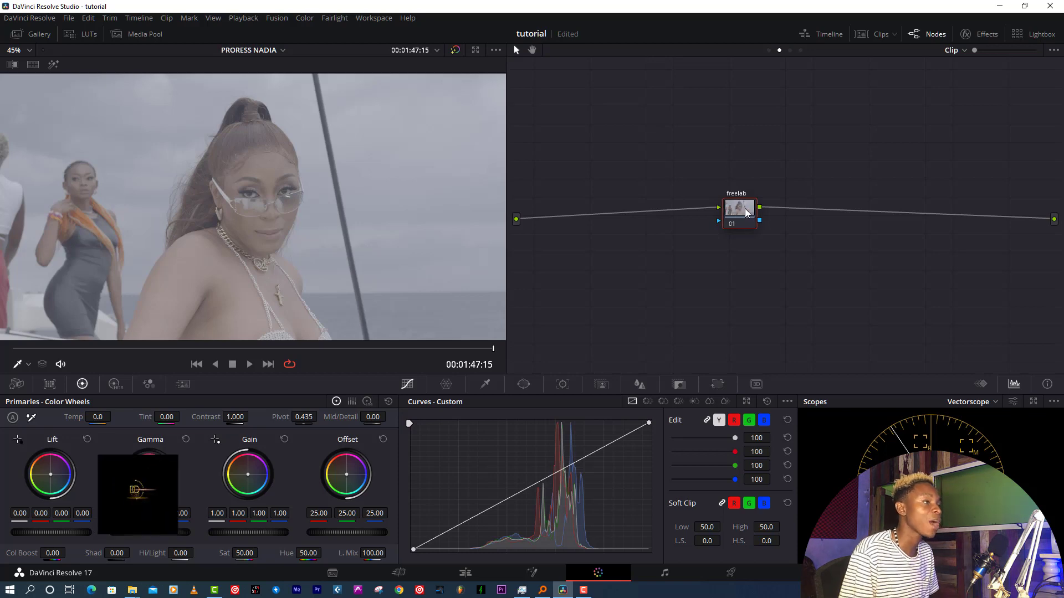
Drag Freelab 1.0.0.Beta3 from the Effects Library onto the freelab node.
{"action": "left_click_drag", "start_coordinate": [746, 213], "coordinate": [709, 216]}
{"action": "left_click", "coordinate": [993, 34]}
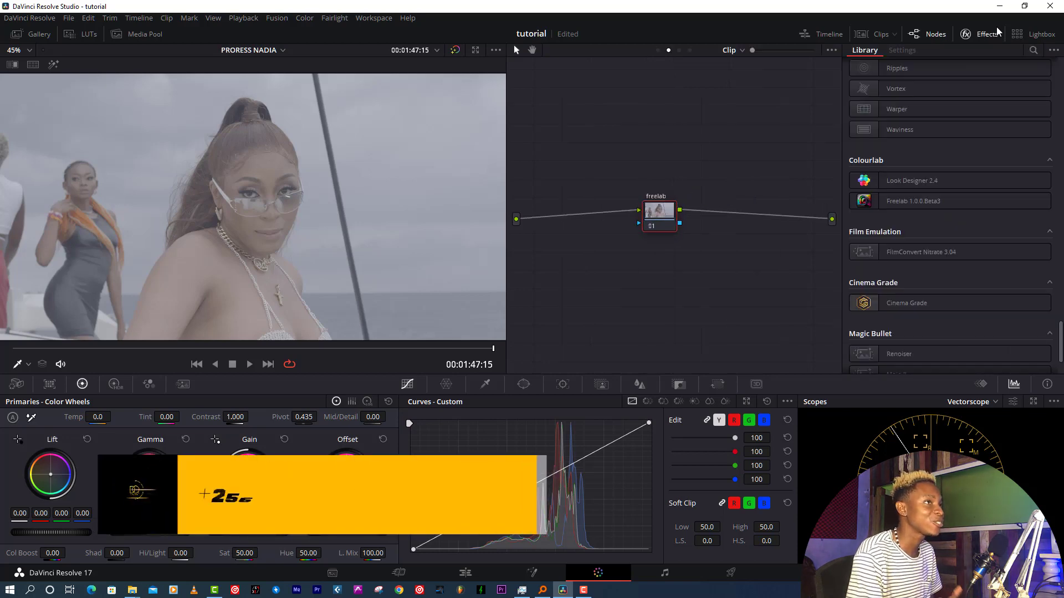
{"action": "left_click_drag", "start_coordinate": [919, 199], "coordinate": [656, 211]}
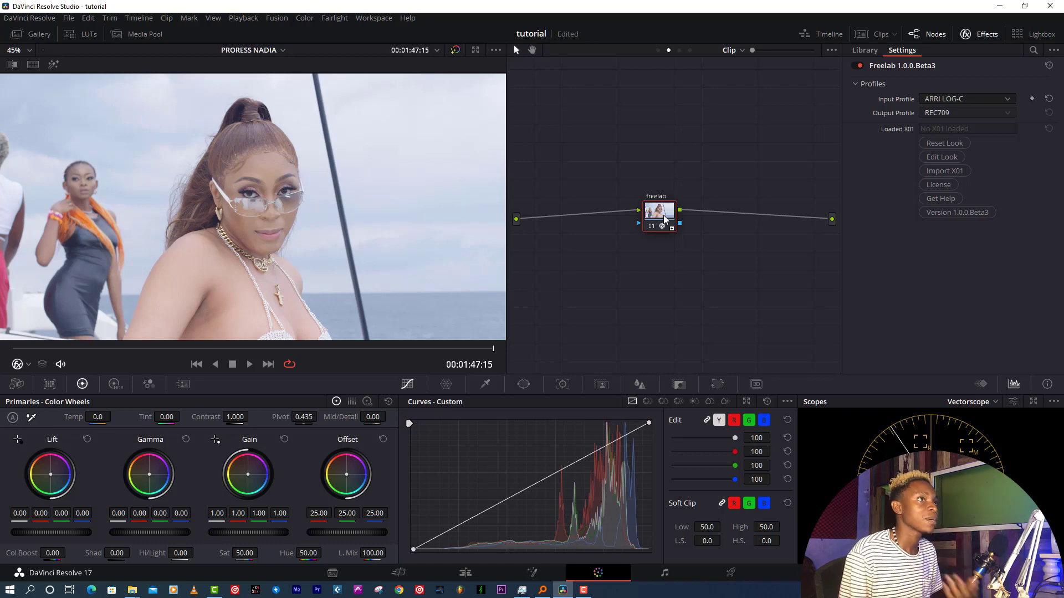
Browse Freelab's Input Profile list without changing the selection.
{"action": "left_click", "coordinate": [961, 99]}
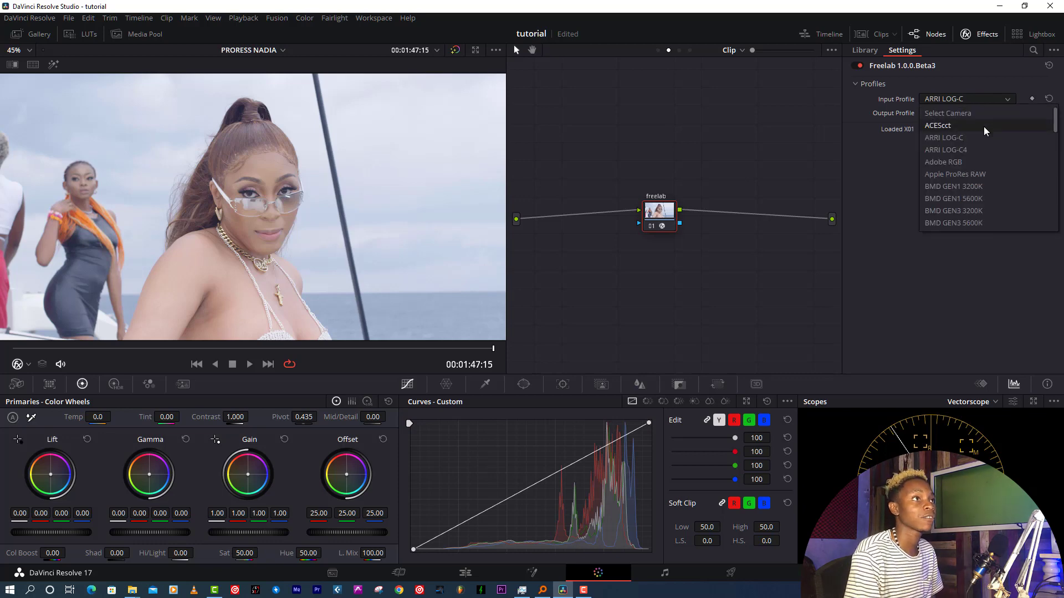
{"action": "scroll", "coordinate": [966, 195], "scroll_direction": "down", "scroll_amount": 5}
{"action": "scroll", "coordinate": [967, 196], "scroll_direction": "down", "scroll_amount": 5}
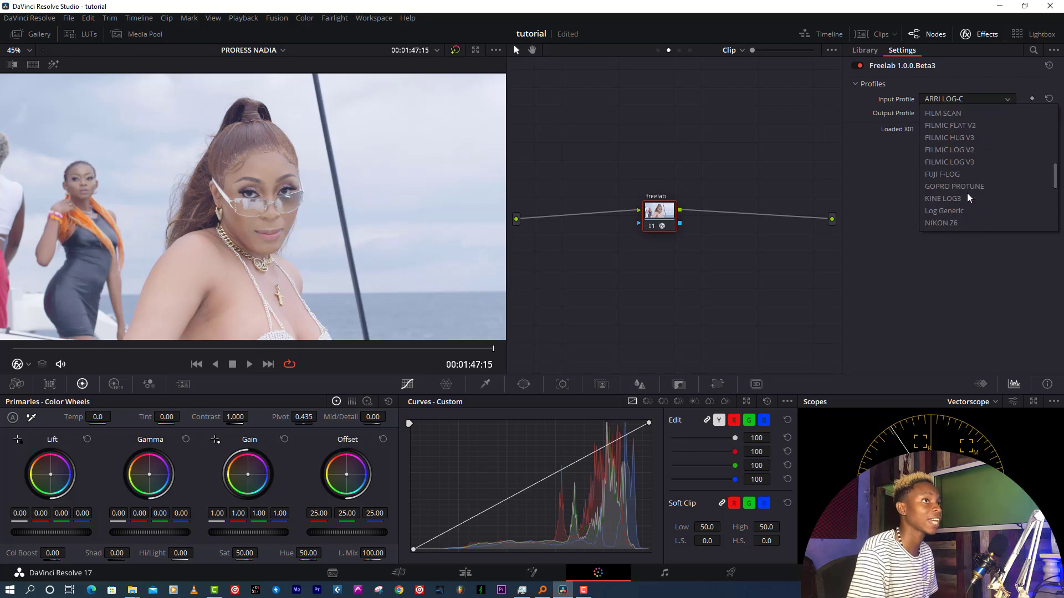
{"action": "scroll", "coordinate": [968, 201], "scroll_direction": "down", "scroll_amount": 3}
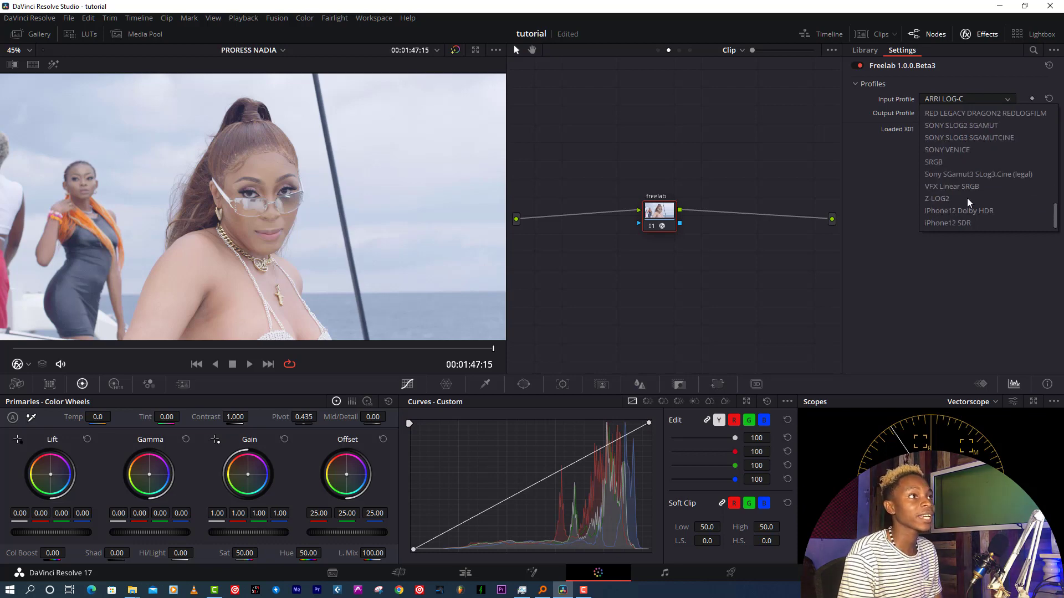
{"action": "left_click", "coordinate": [858, 157]}
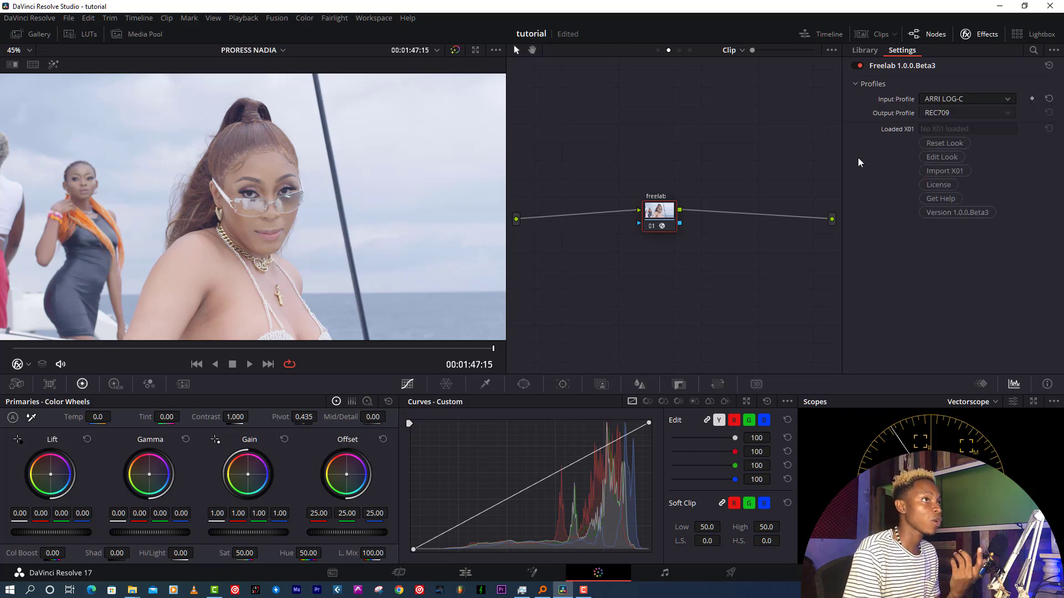
Set Freelab's input profile to RED DV RWG LOG3G10 using the keyboard.
{"action": "left_click", "coordinate": [948, 99]}
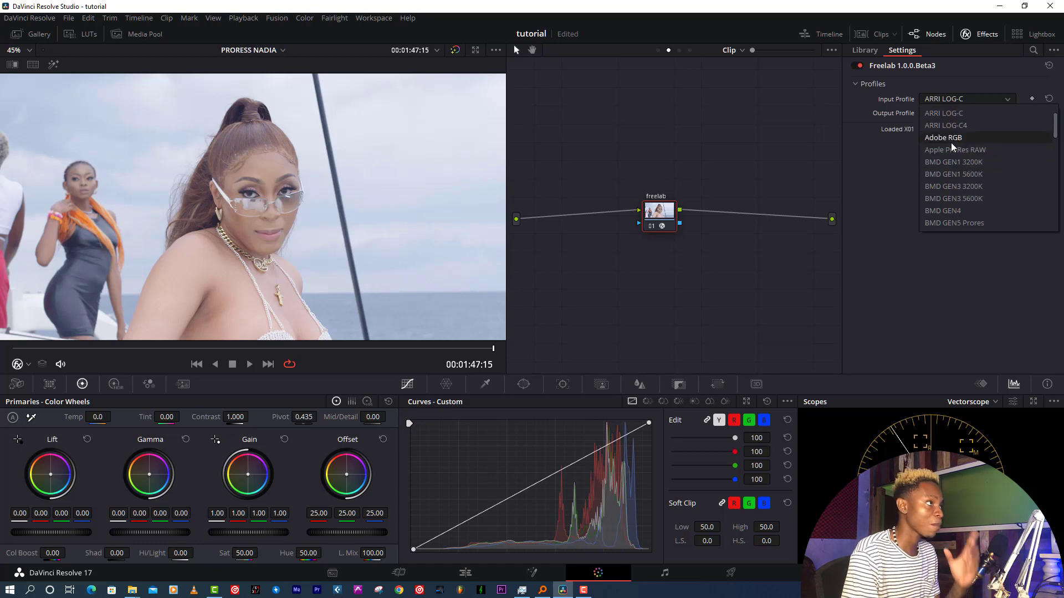
{"action": "key", "text": "r"}
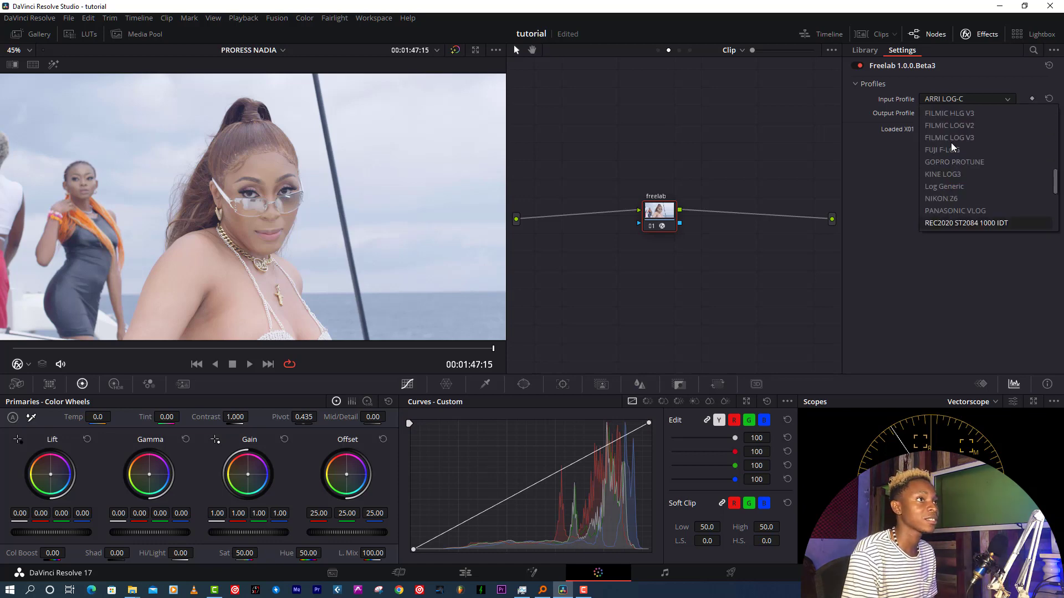
{"action": "key", "text": "Down"}
{"action": "key", "text": "Down"}
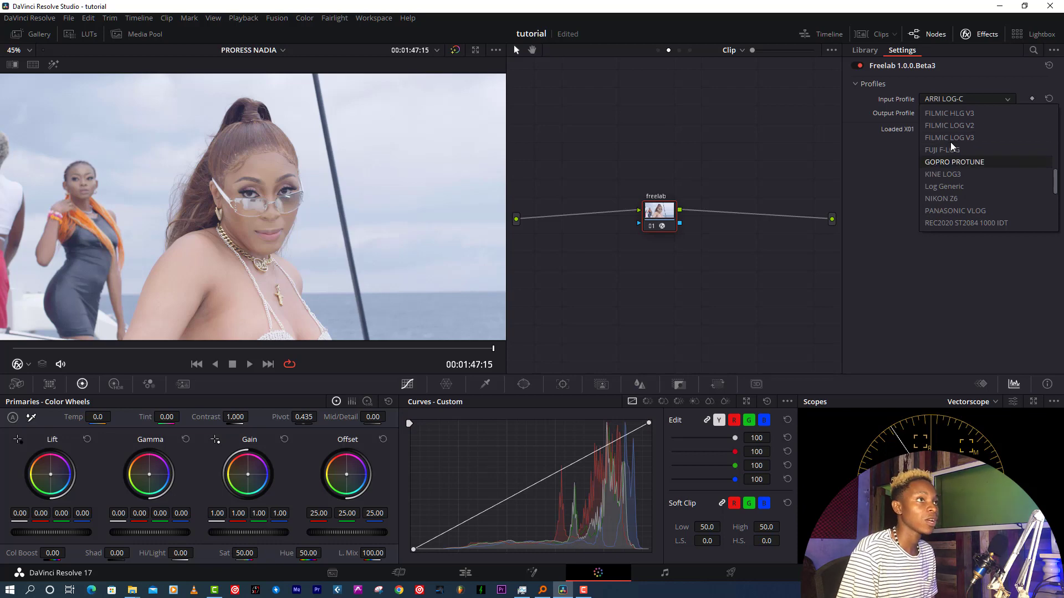
{"action": "key", "text": "Down"}
{"action": "key", "text": "Down"}
{"action": "key", "text": "Down"}
{"action": "key", "text": "Down"}
{"action": "key", "text": "Down"}
{"action": "key", "text": "Down"}
{"action": "key", "text": "Down"}
{"action": "key", "text": "Down"}
{"action": "key", "text": "Down"}
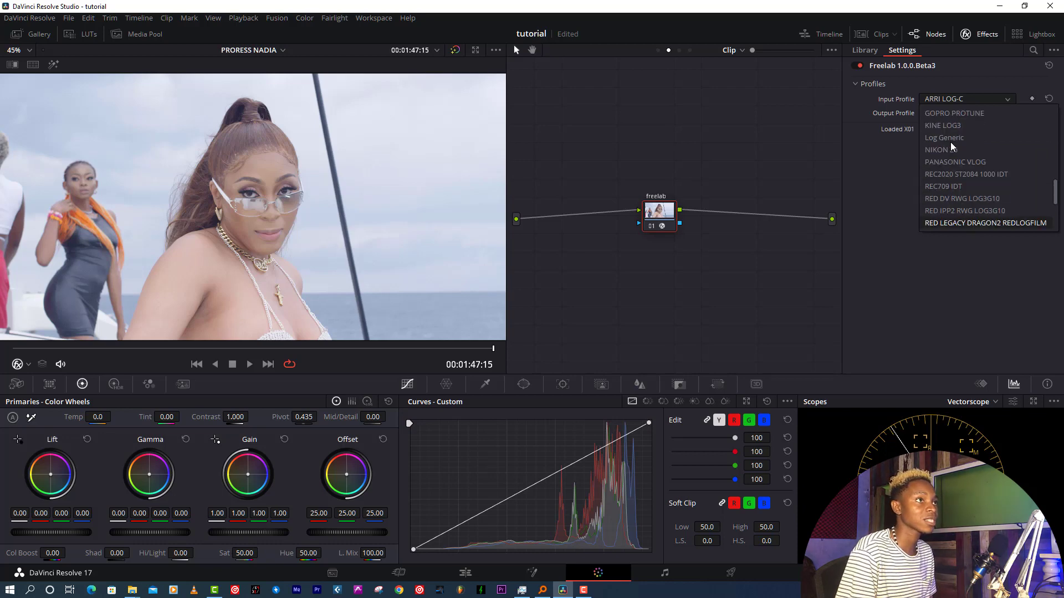
{"action": "key", "text": "Down"}
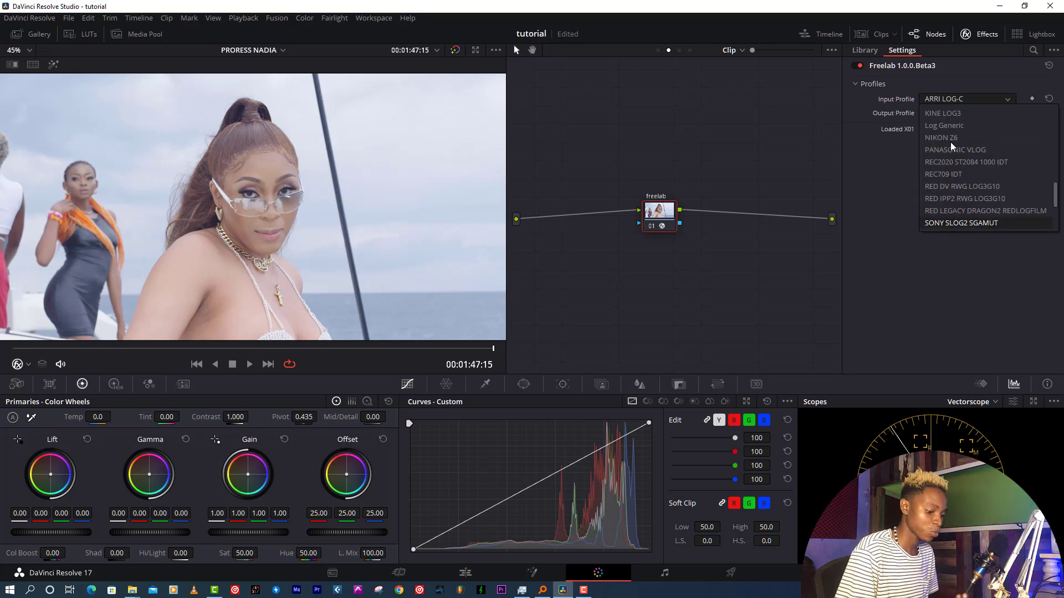
{"action": "key", "text": "Up"}
{"action": "key", "text": "Up"}
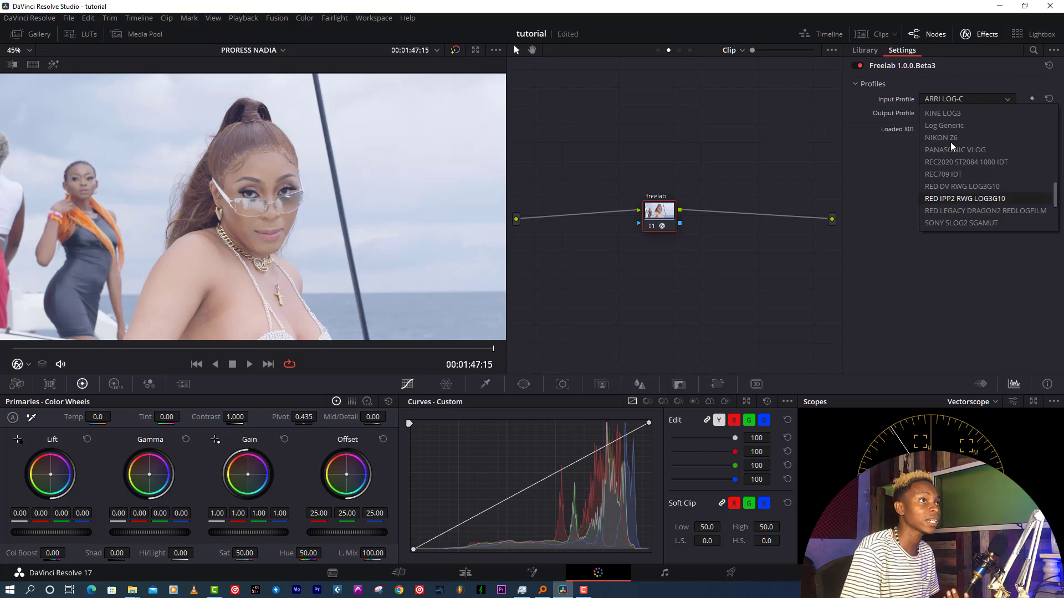
{"action": "key", "text": "Up"}
{"action": "key", "text": "Return"}
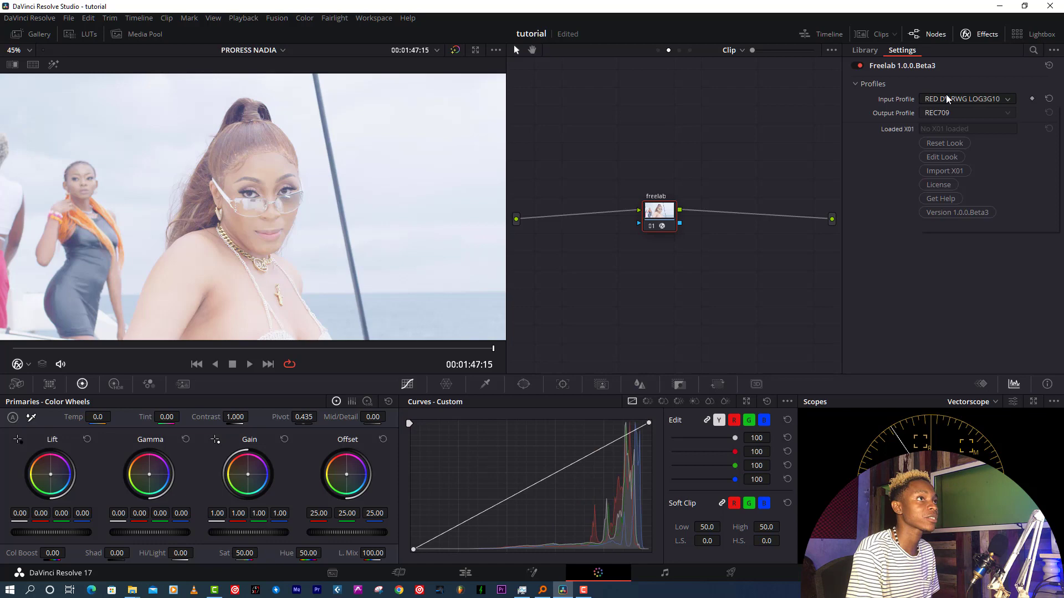
Try RED IPP2 RWG LOG3G10, then settle on RED LEGACY DRAGON2 REDLOGFILM.
{"action": "left_click", "coordinate": [946, 95]}
{"action": "left_click", "coordinate": [967, 198]}
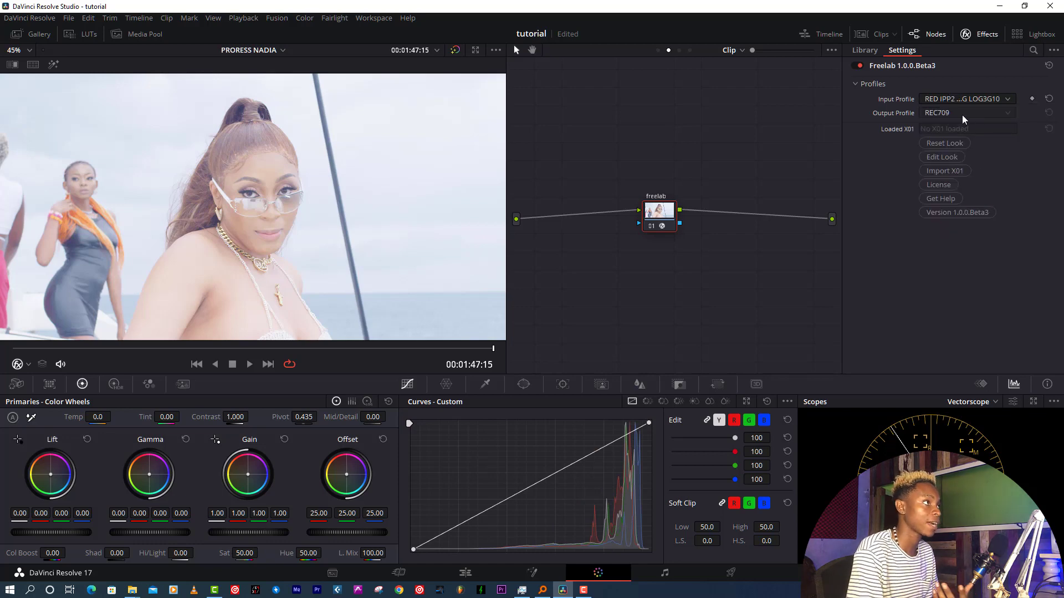
{"action": "left_click", "coordinate": [950, 96]}
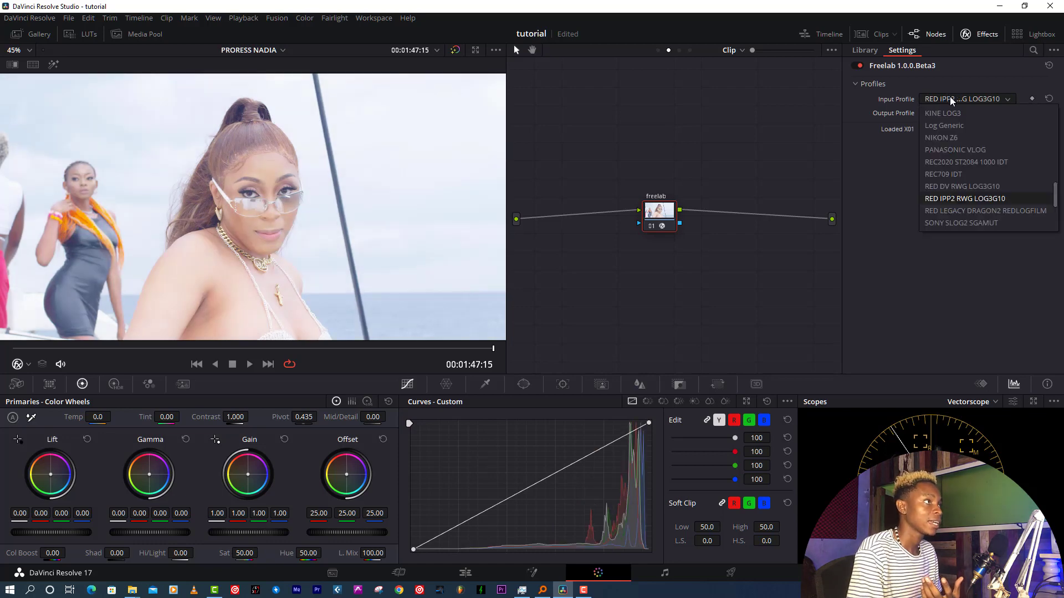
{"action": "left_click", "coordinate": [974, 211]}
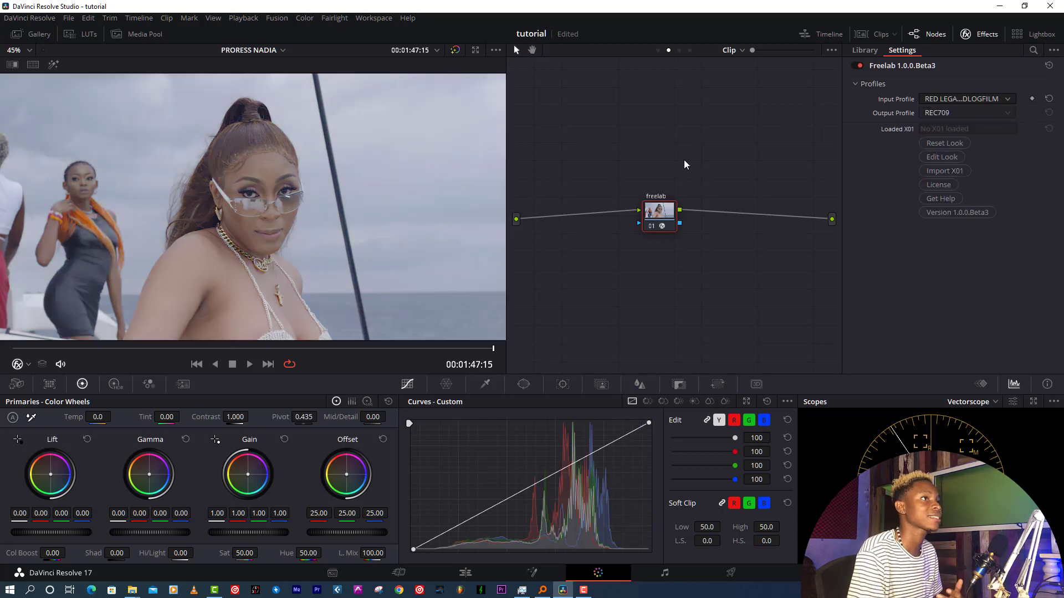
Compare the ungraded image via bypass, then choose RED IPP2 RWG LOG3G10 as input profile.
{"action": "left_click", "coordinate": [453, 51]}
{"action": "left_click", "coordinate": [454, 50]}
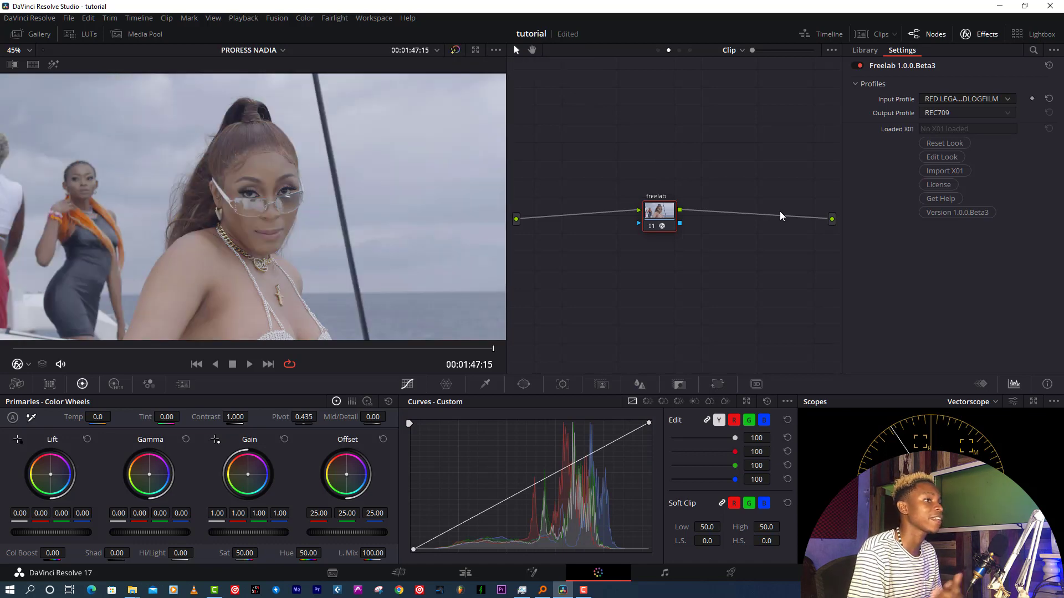
{"action": "left_click", "coordinate": [954, 100]}
{"action": "left_click", "coordinate": [974, 204]}
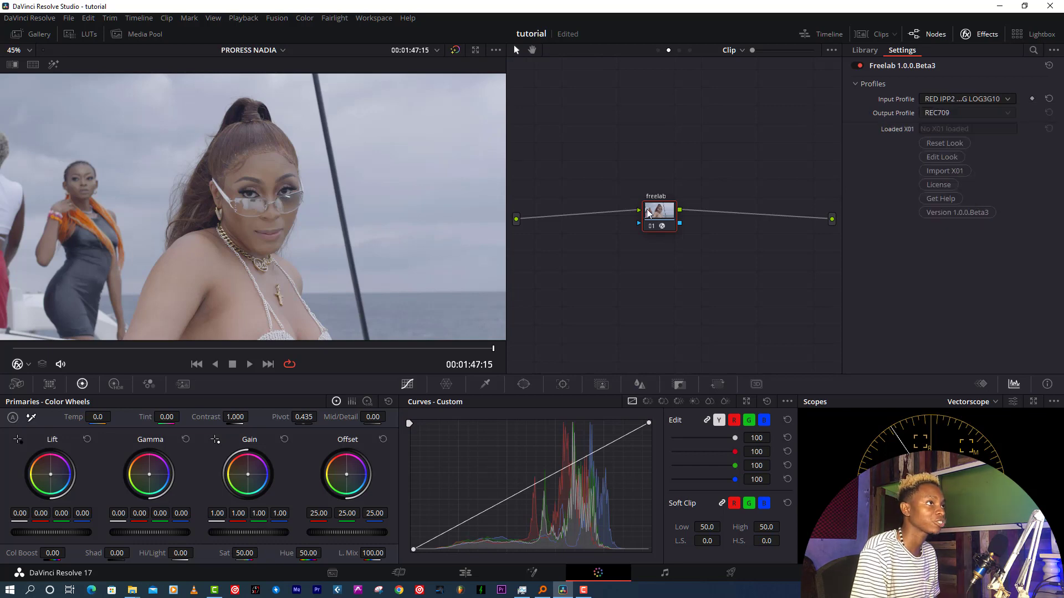
{"action": "left_click_drag", "start_coordinate": [664, 218], "coordinate": [713, 220]}
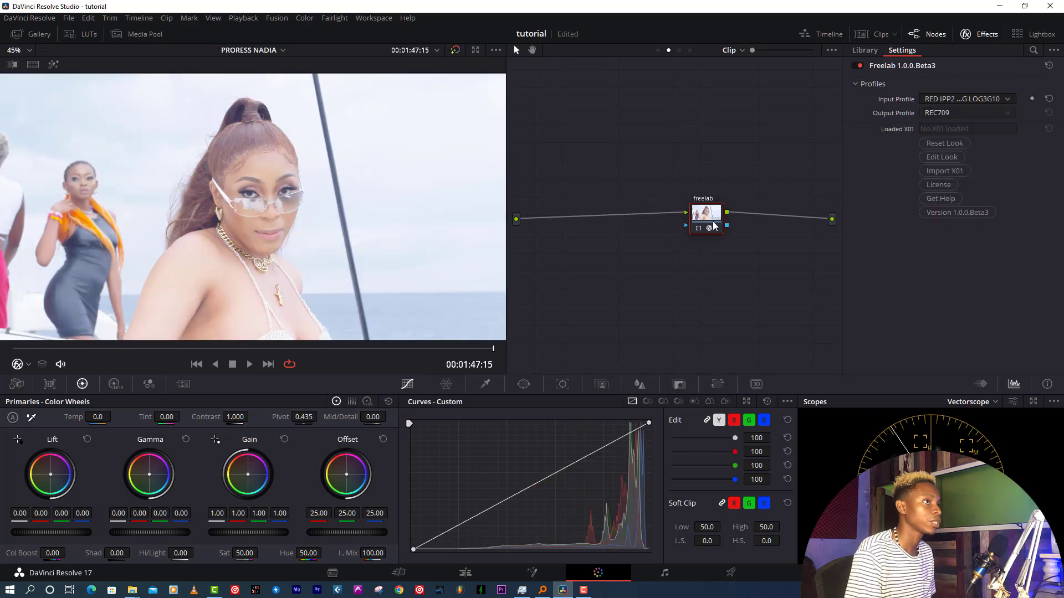
Insert a serial node before freelab and lower its master Gain to 0.76 using the waveform.
{"action": "left_click", "coordinate": [709, 257]}
{"action": "key", "text": "shift+s"}
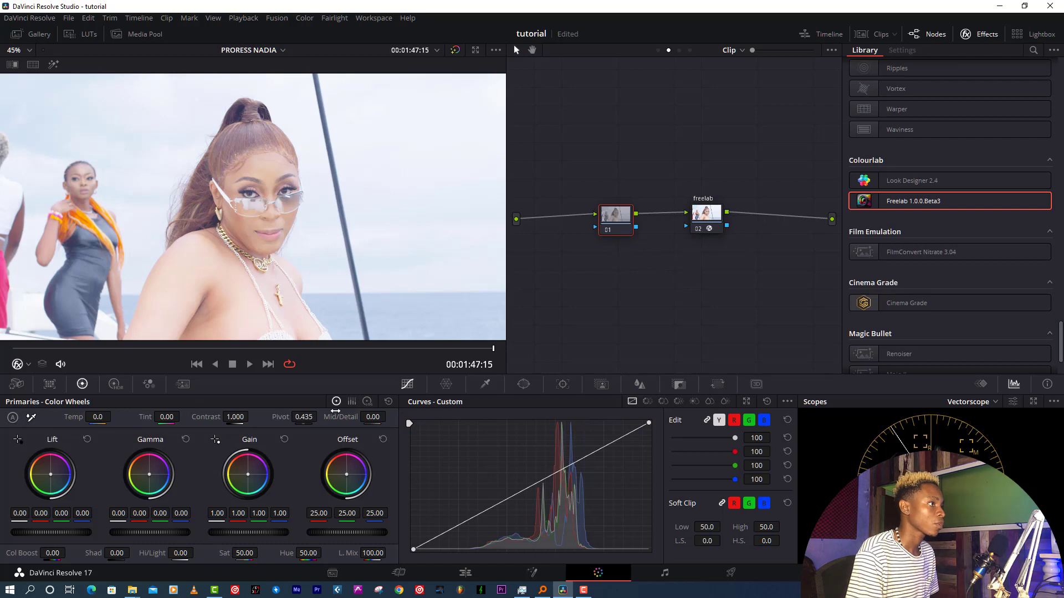
{"action": "left_click", "coordinate": [352, 403]}
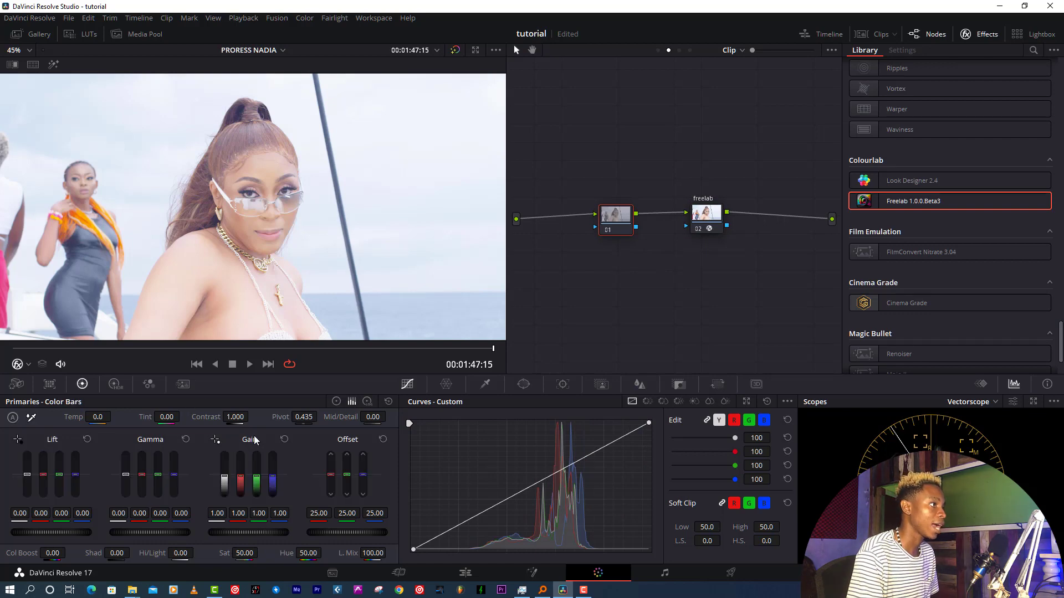
{"action": "left_click", "coordinate": [965, 402]}
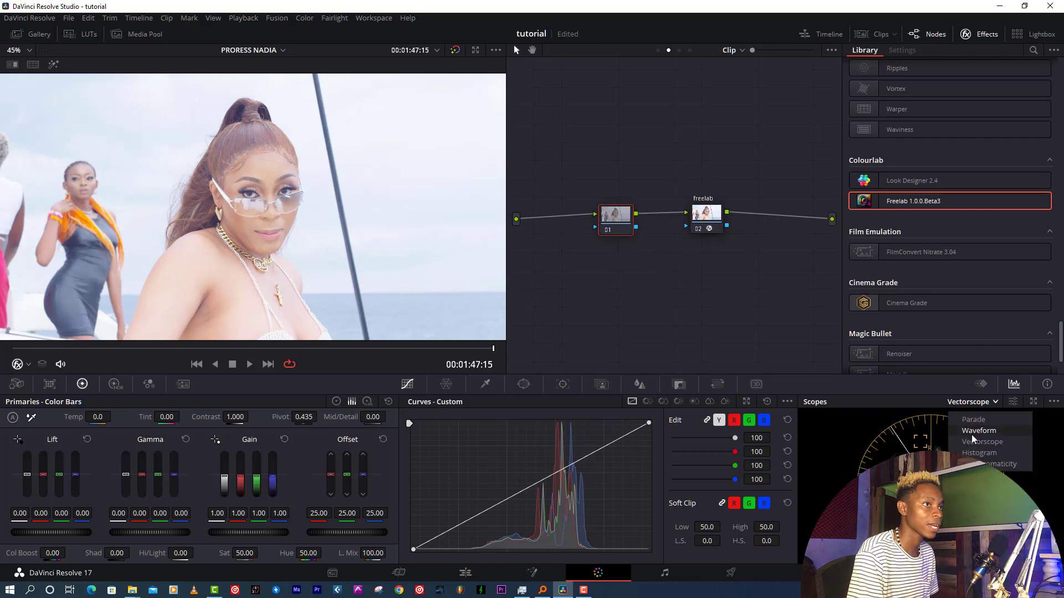
{"action": "left_click", "coordinate": [974, 431]}
{"action": "left_click_drag", "start_coordinate": [222, 482], "coordinate": [222, 492]}
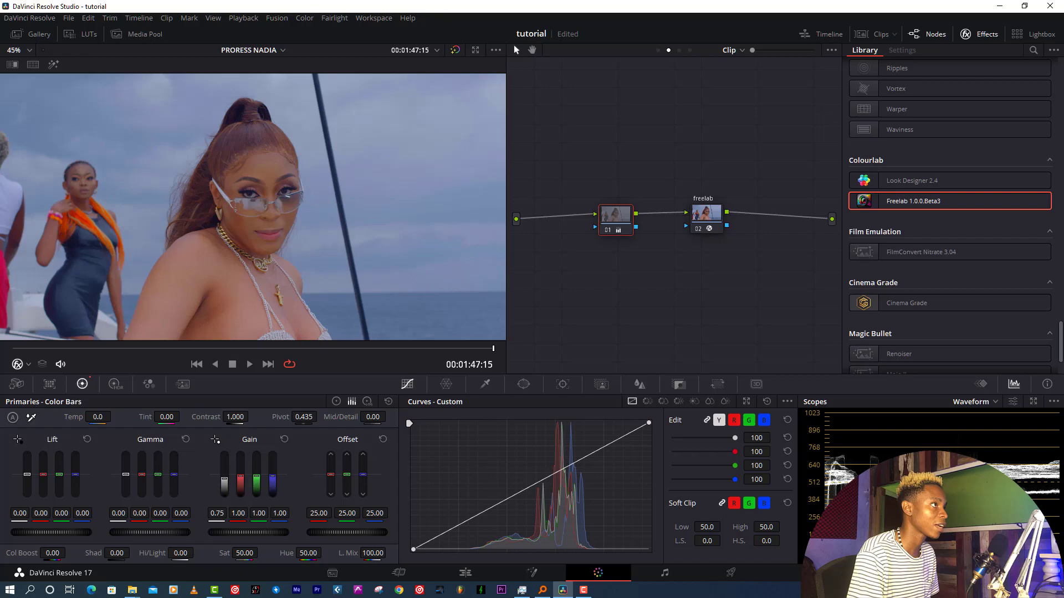
{"action": "left_click_drag", "start_coordinate": [223, 490], "coordinate": [223, 491]}
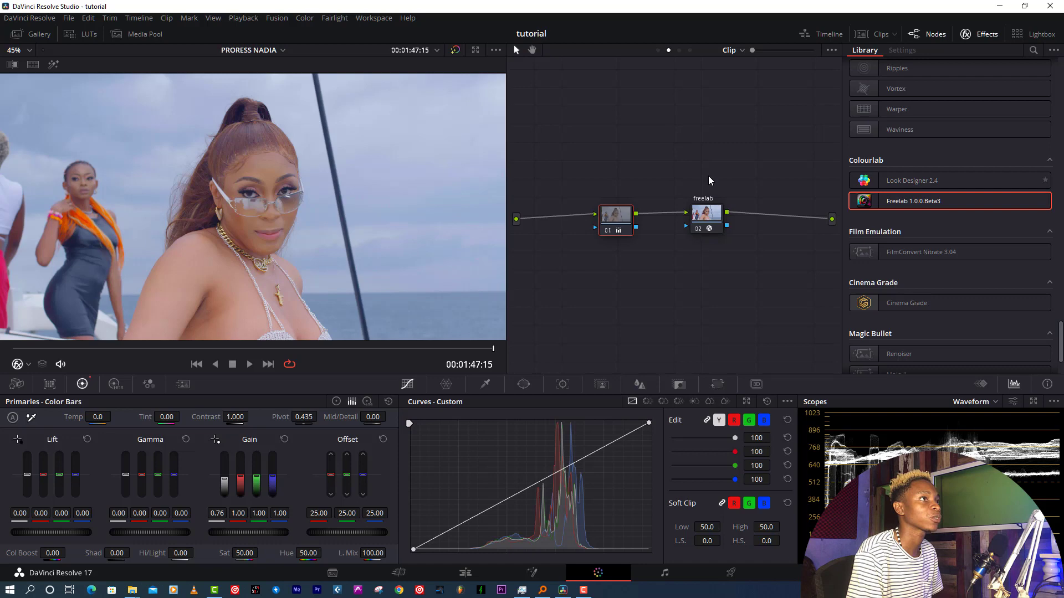
Delete all nodes, add one fresh node, and apply Freelab 1.0.0.Beta3 to it.
{"action": "key", "text": "ctrl+a"}
{"action": "key", "text": "Delete"}
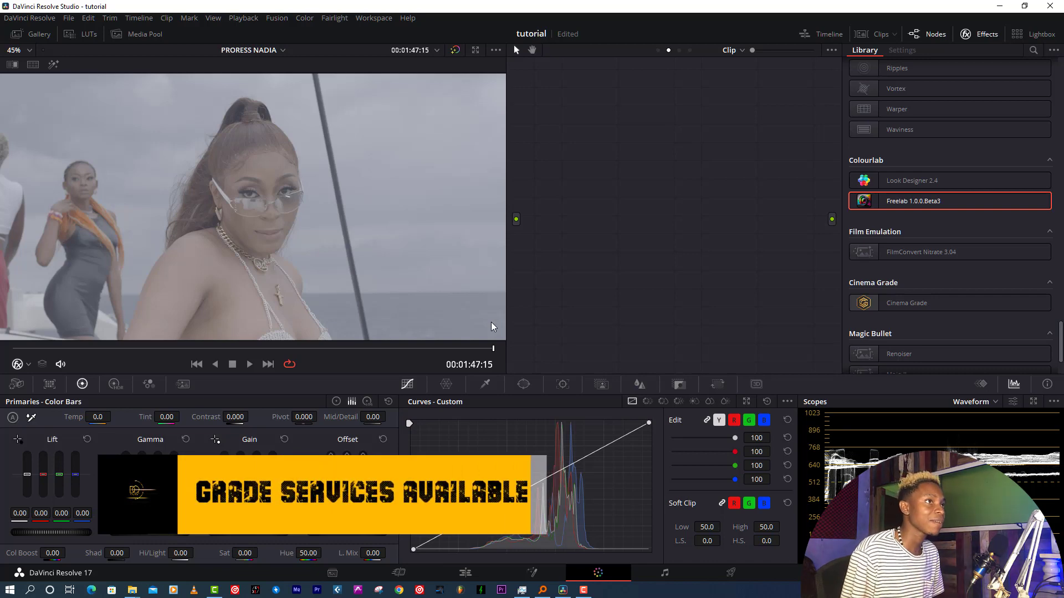
{"action": "key", "text": "alt+s"}
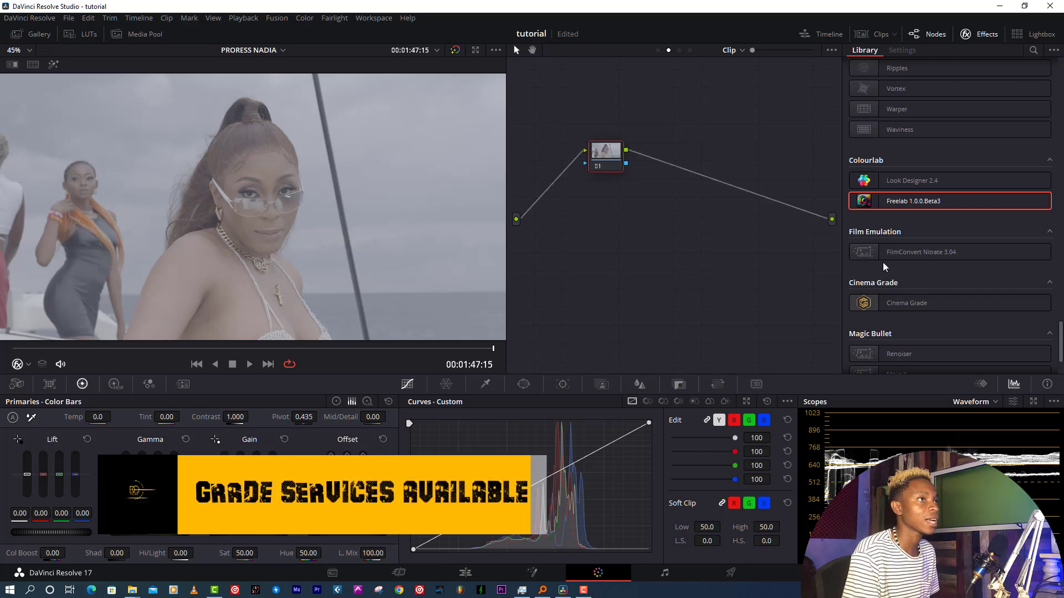
{"action": "left_click_drag", "start_coordinate": [910, 205], "coordinate": [609, 156]}
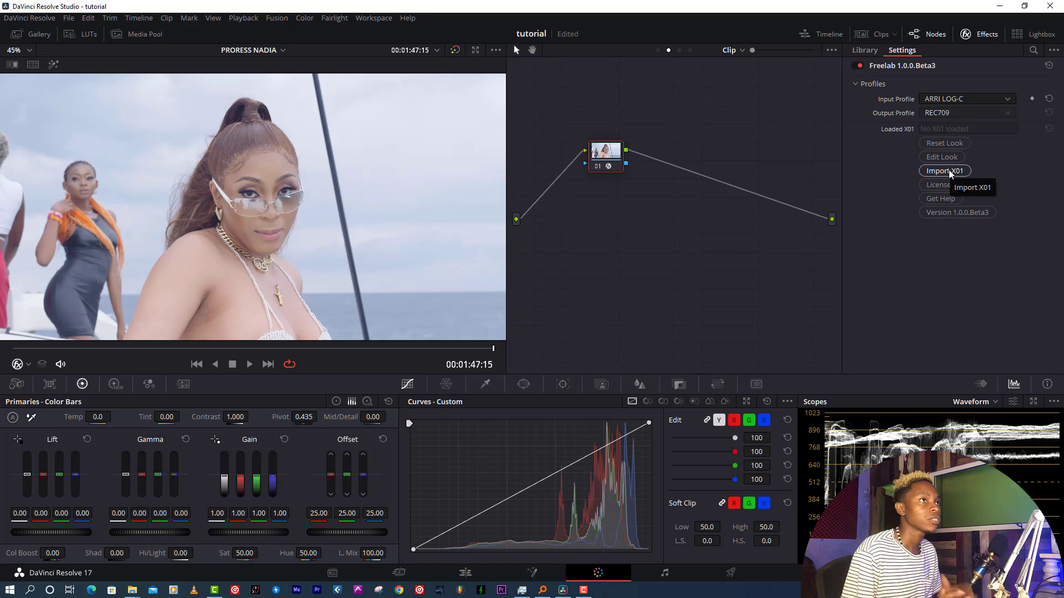
Reset node 01's grade to remove Freelab and move the node toward the graph's middle.
{"action": "right_click", "coordinate": [615, 146]}
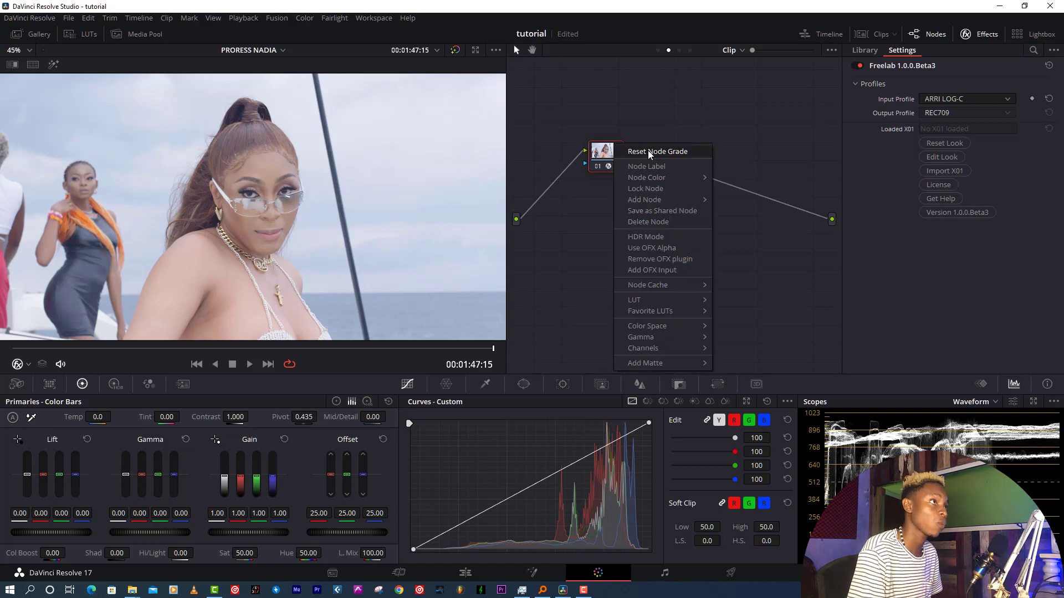
{"action": "left_click", "coordinate": [649, 152]}
{"action": "left_click_drag", "start_coordinate": [611, 164], "coordinate": [653, 187]}
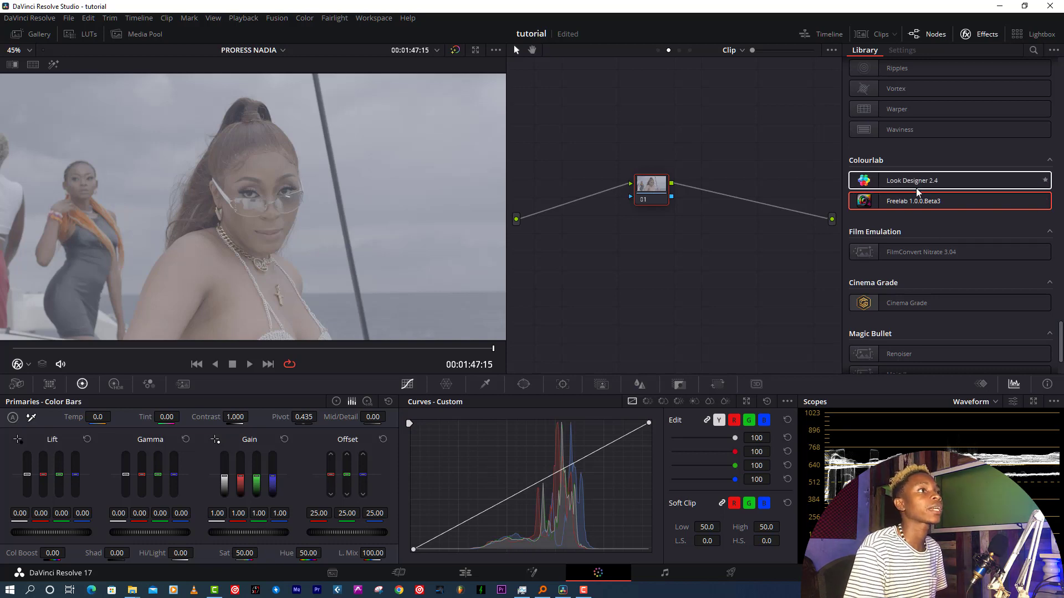
Apply Look Designer 2.4 to node 01 and collapse its Saturation and Negative Options sections.
{"action": "left_click_drag", "start_coordinate": [952, 185], "coordinate": [656, 194]}
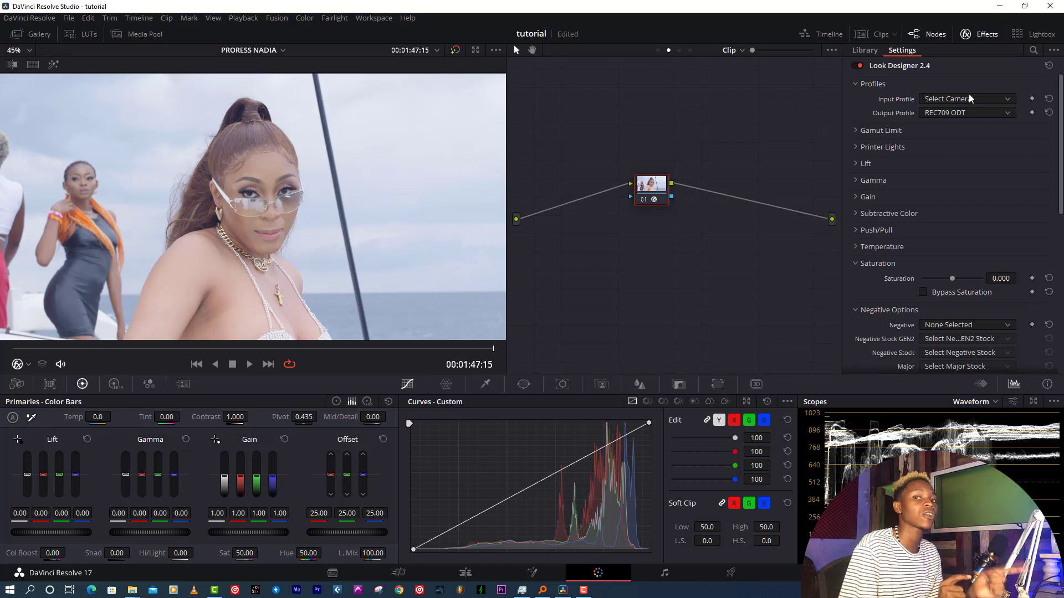
{"action": "left_click", "coordinate": [857, 263]}
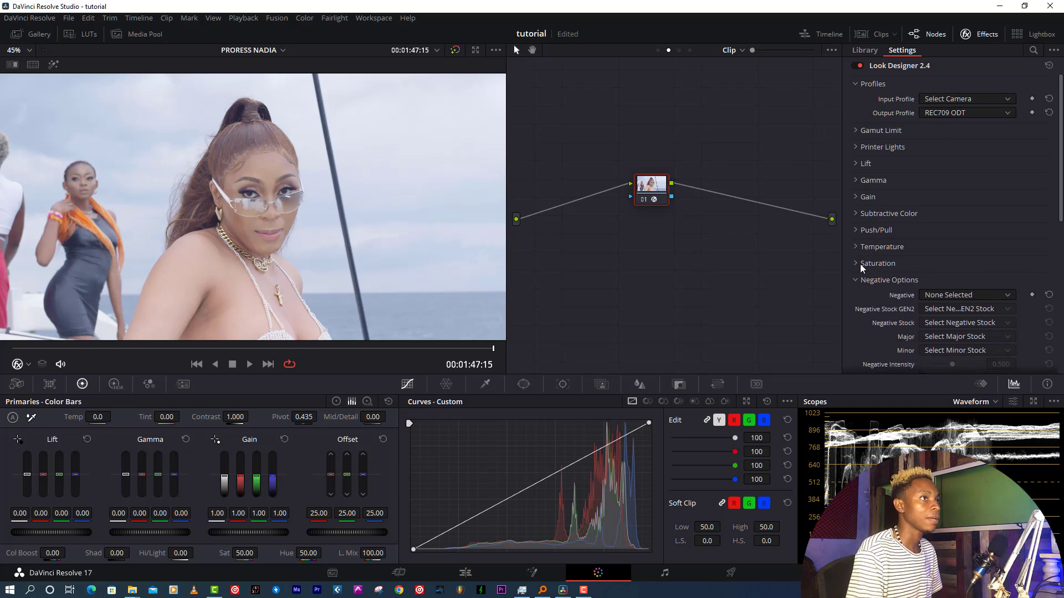
{"action": "left_click", "coordinate": [856, 280]}
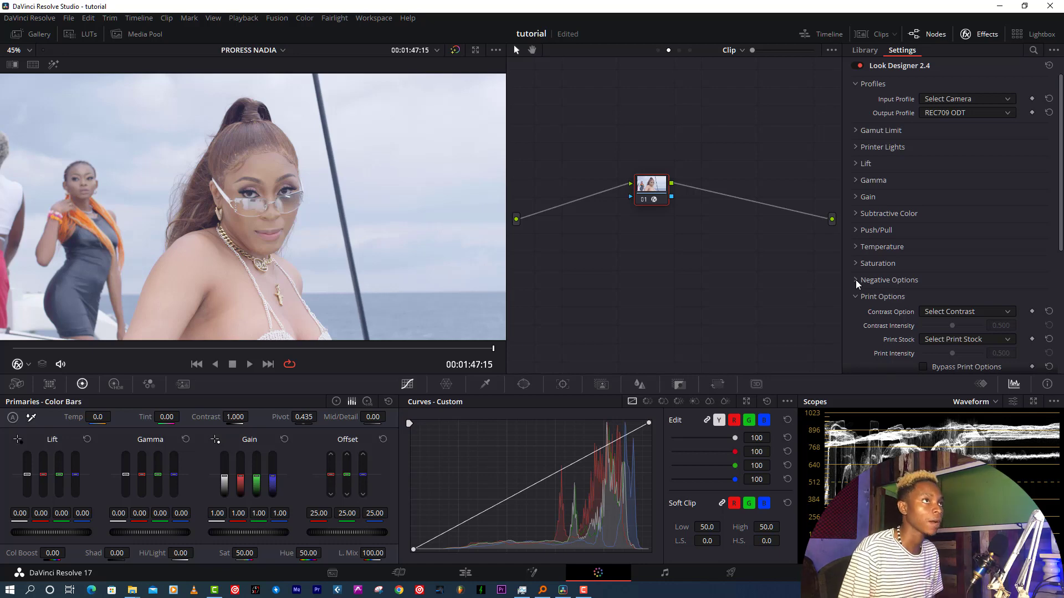
Set input profile to RED IPP2 RWGRGB LOG3G10 and output profile to REC709 by Arri.
{"action": "left_click", "coordinate": [959, 98]}
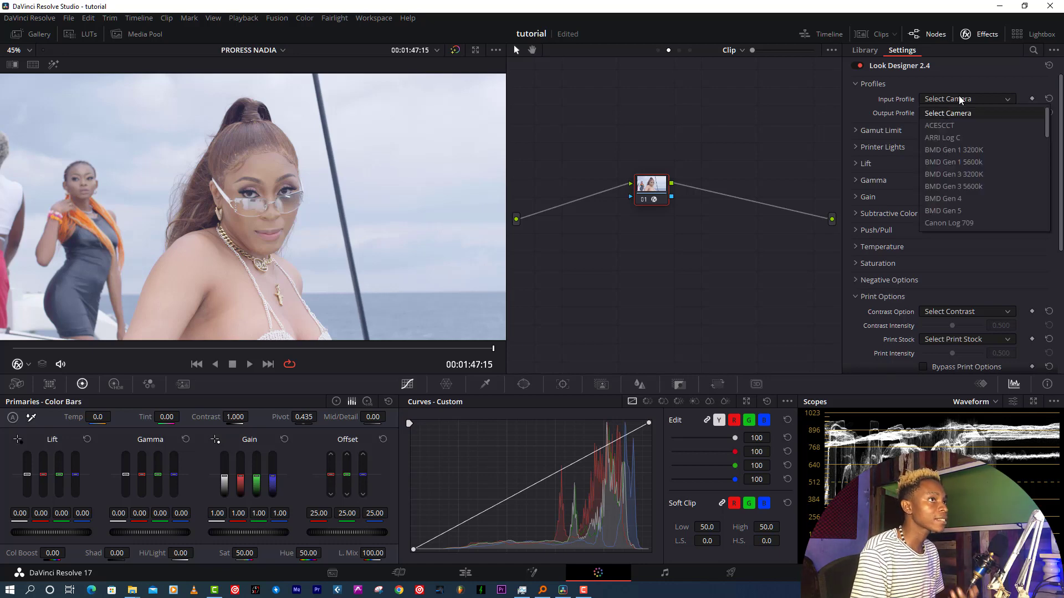
{"action": "key", "text": "Down"}
{"action": "key", "text": "Down"}
{"action": "key", "text": "Down"}
{"action": "key", "text": "Down"}
{"action": "key", "text": "Down"}
{"action": "key", "text": "Down"}
{"action": "key", "text": "Down"}
{"action": "key", "text": "Down"}
{"action": "key", "text": "Down"}
{"action": "key", "text": "Down"}
{"action": "key", "text": "Down"}
{"action": "key", "text": "Down"}
{"action": "key", "text": "Down"}
{"action": "key", "text": "Down"}
{"action": "key", "text": "Down"}
{"action": "key", "text": "Down"}
{"action": "key", "text": "Down"}
{"action": "key", "text": "Down"}
{"action": "key", "text": "Down"}
{"action": "key", "text": "Down"}
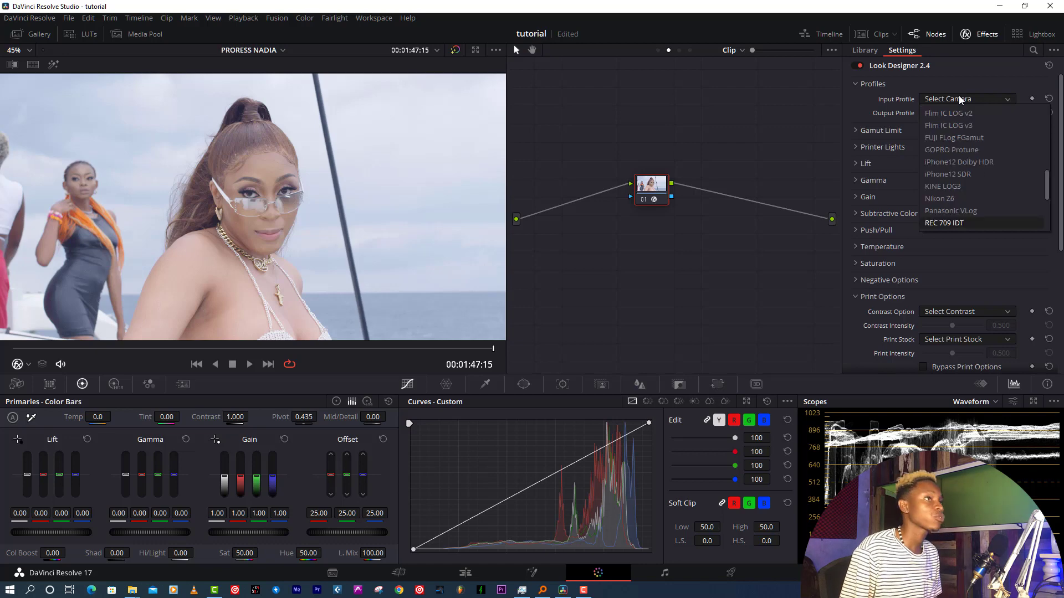
{"action": "key", "text": "Down"}
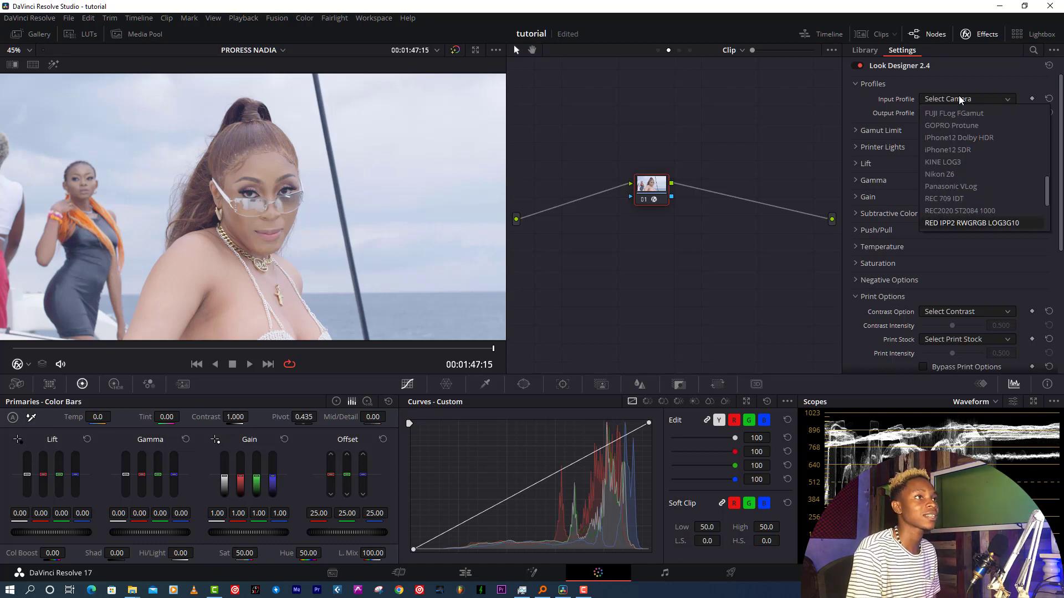
{"action": "scroll", "coordinate": [965, 223], "scroll_direction": "down", "scroll_amount": 1}
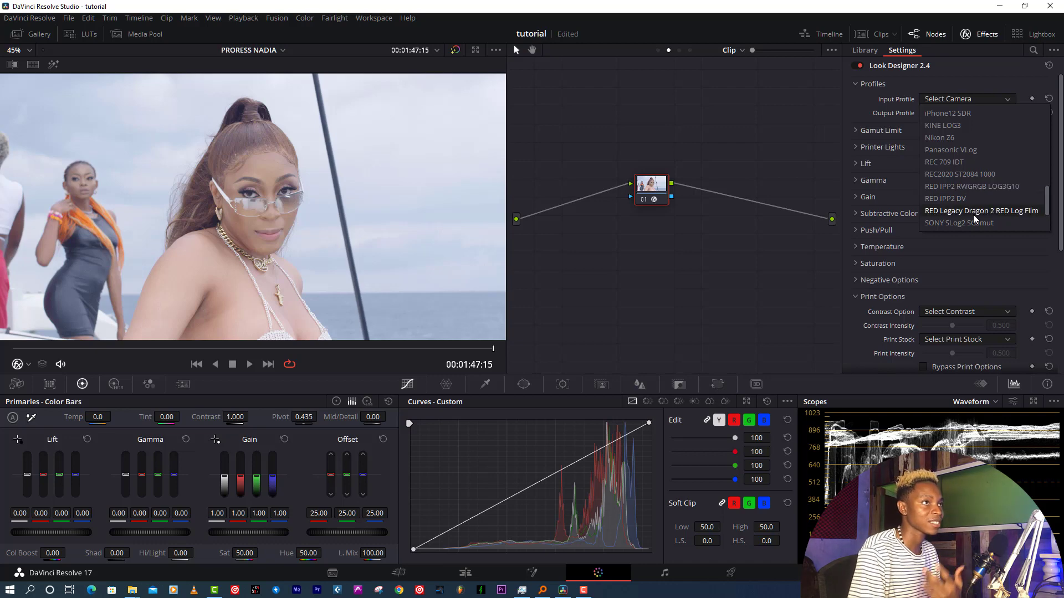
{"action": "left_click", "coordinate": [976, 213]}
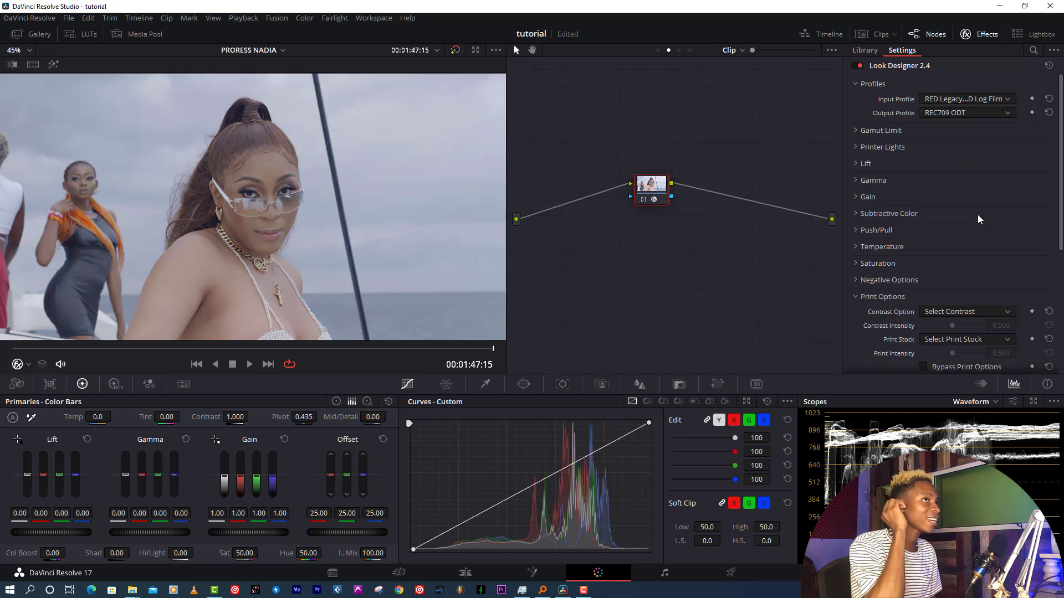
{"action": "left_click", "coordinate": [970, 99]}
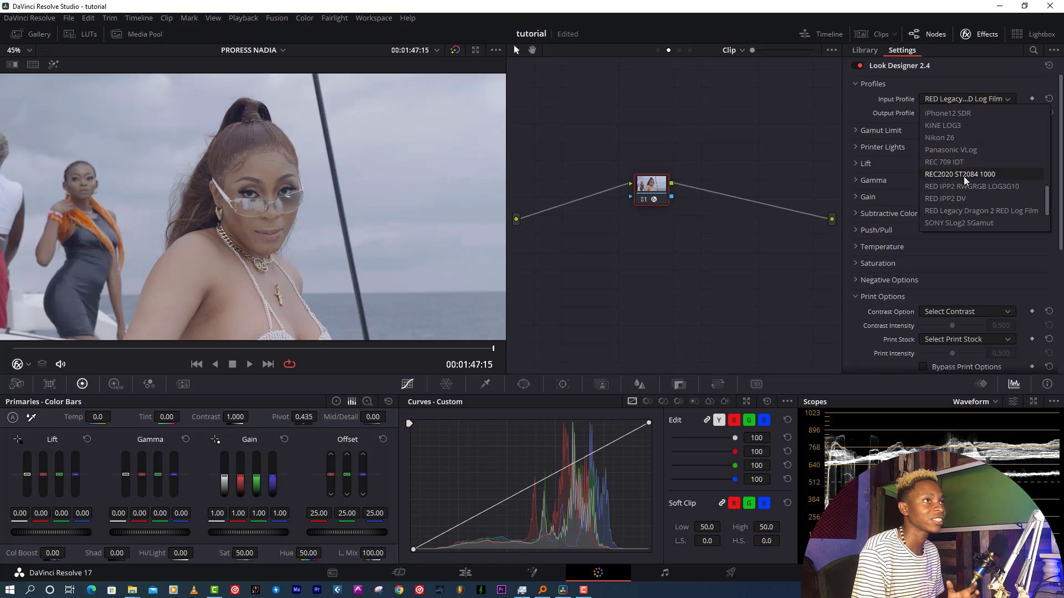
{"action": "left_click", "coordinate": [994, 186]}
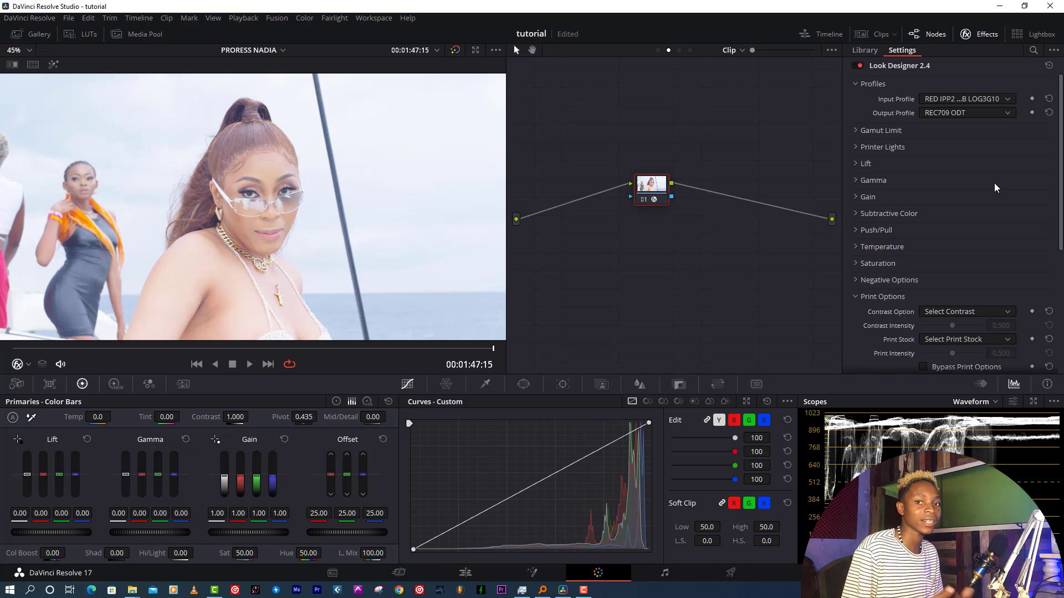
{"action": "left_click", "coordinate": [944, 113]}
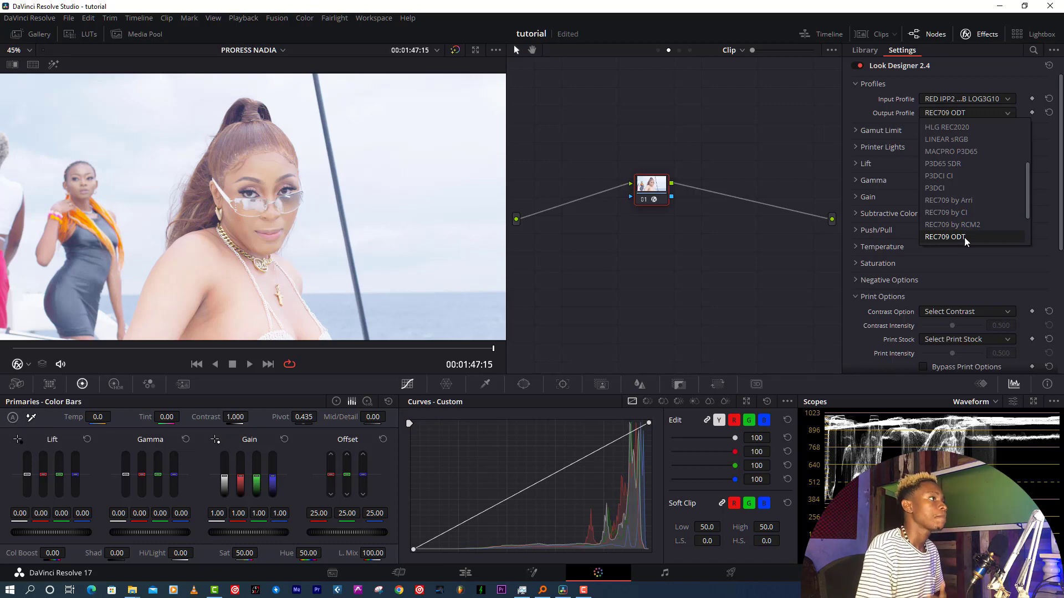
{"action": "left_click", "coordinate": [958, 200]}
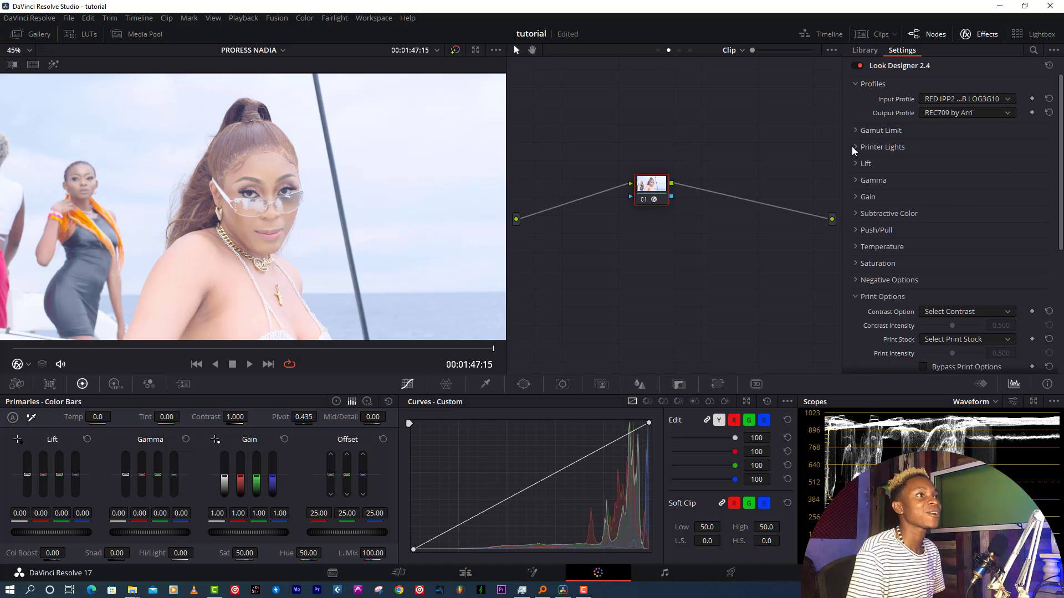
Inspect Gamut Limit, Printer Lights and Lift sections with the waveform scope, then expand Gain.
{"action": "left_click", "coordinate": [854, 130]}
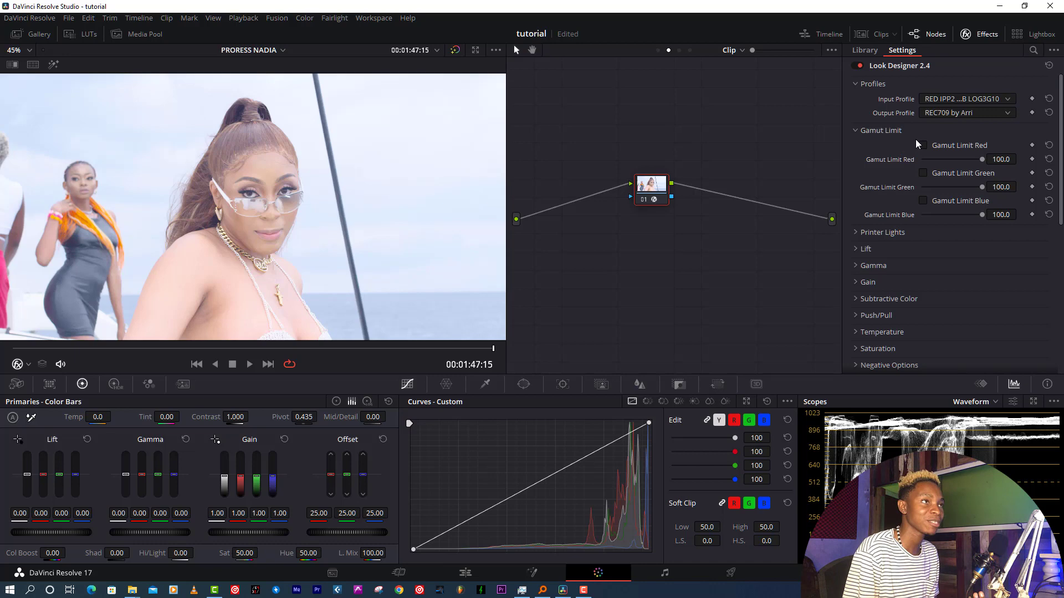
{"action": "left_click", "coordinate": [860, 131]}
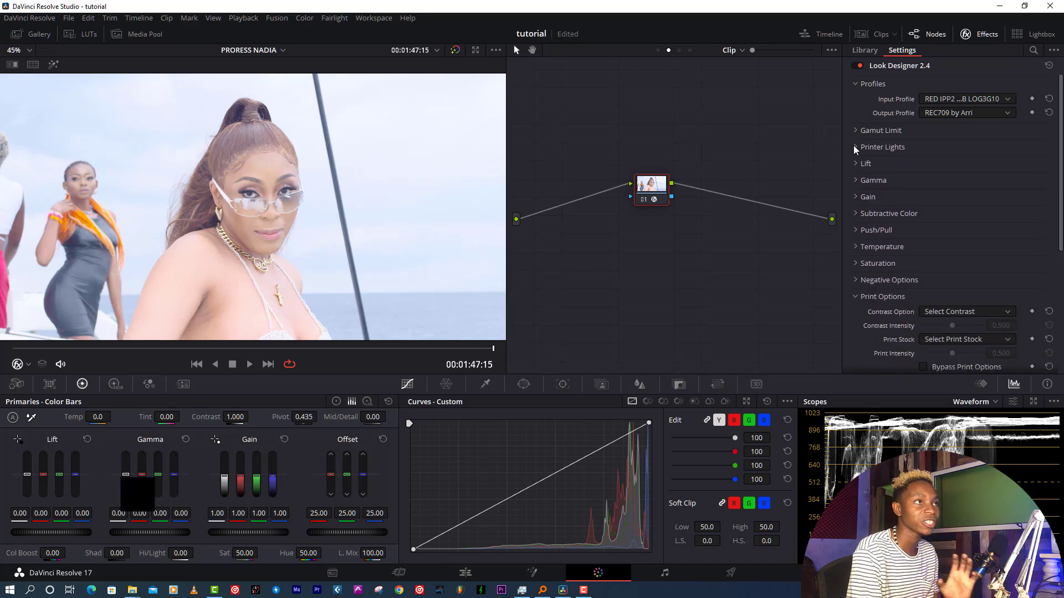
{"action": "left_click", "coordinate": [854, 146]}
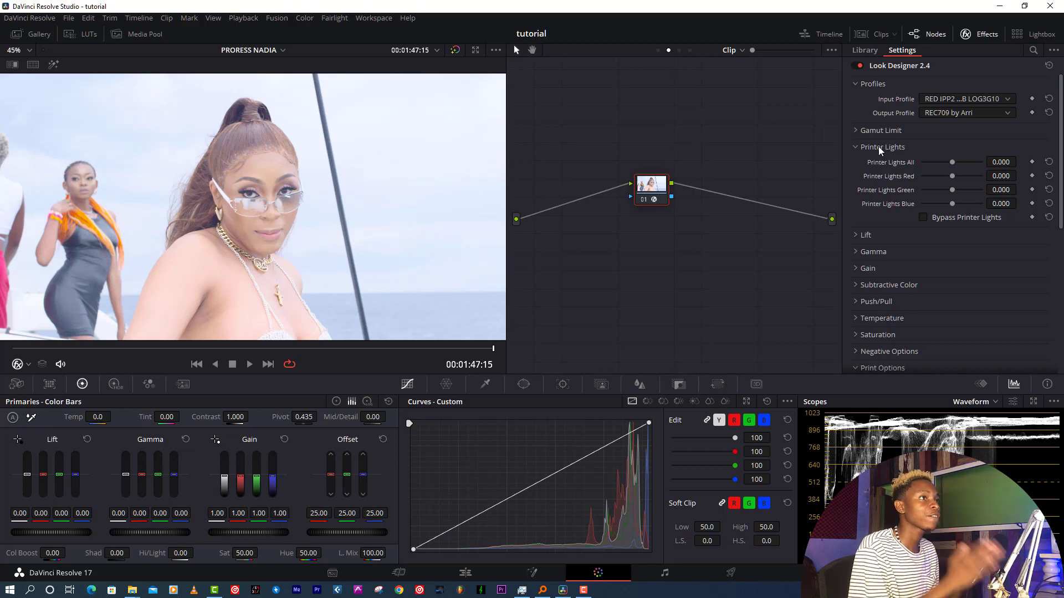
{"action": "left_click", "coordinate": [989, 401]}
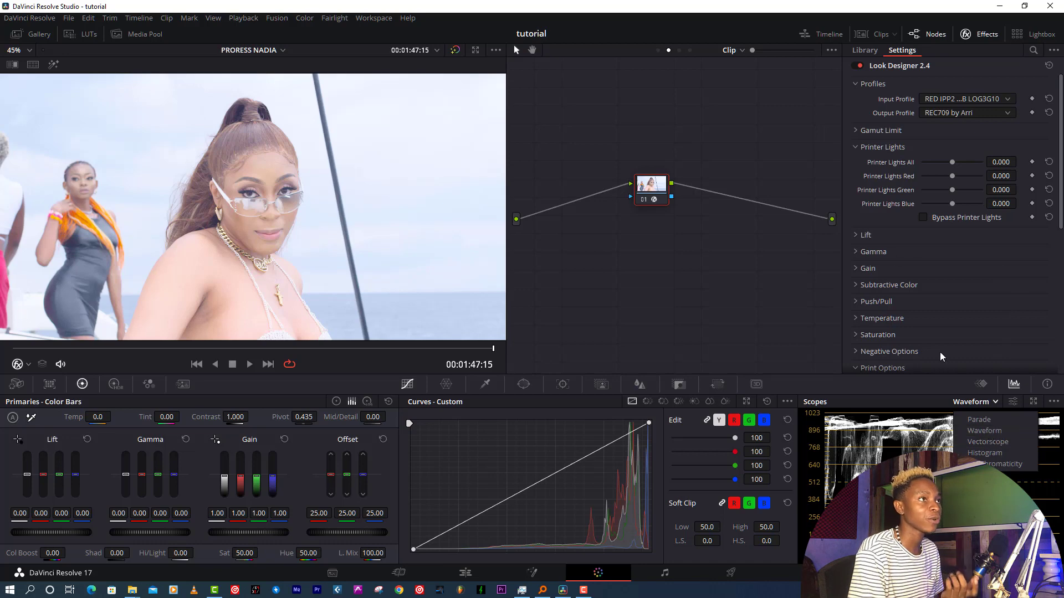
{"action": "left_click", "coordinate": [853, 146]}
{"action": "left_click", "coordinate": [854, 146]}
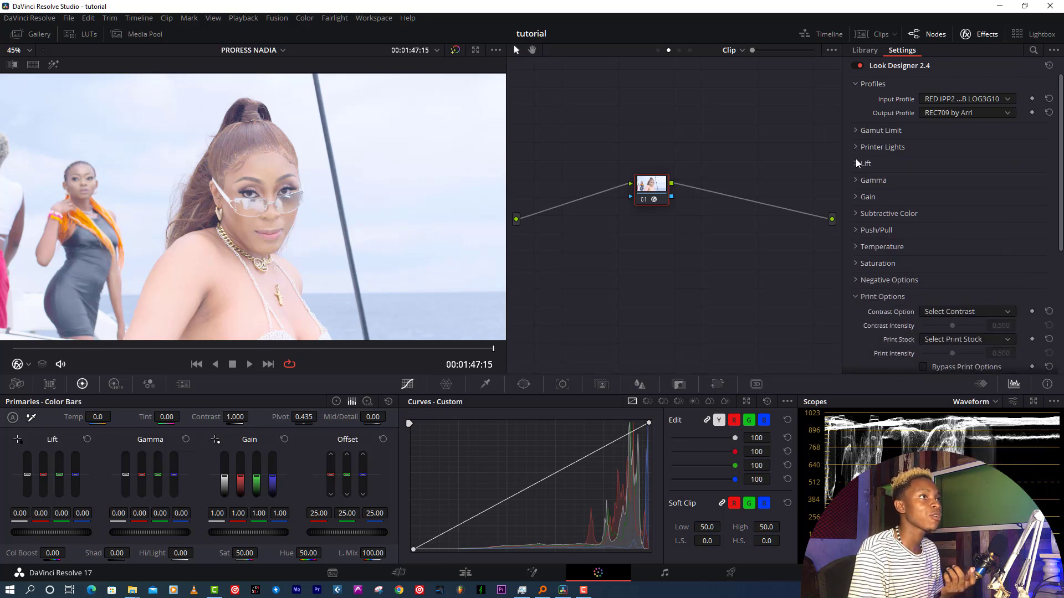
{"action": "left_click", "coordinate": [856, 164]}
{"action": "left_click", "coordinate": [856, 164]}
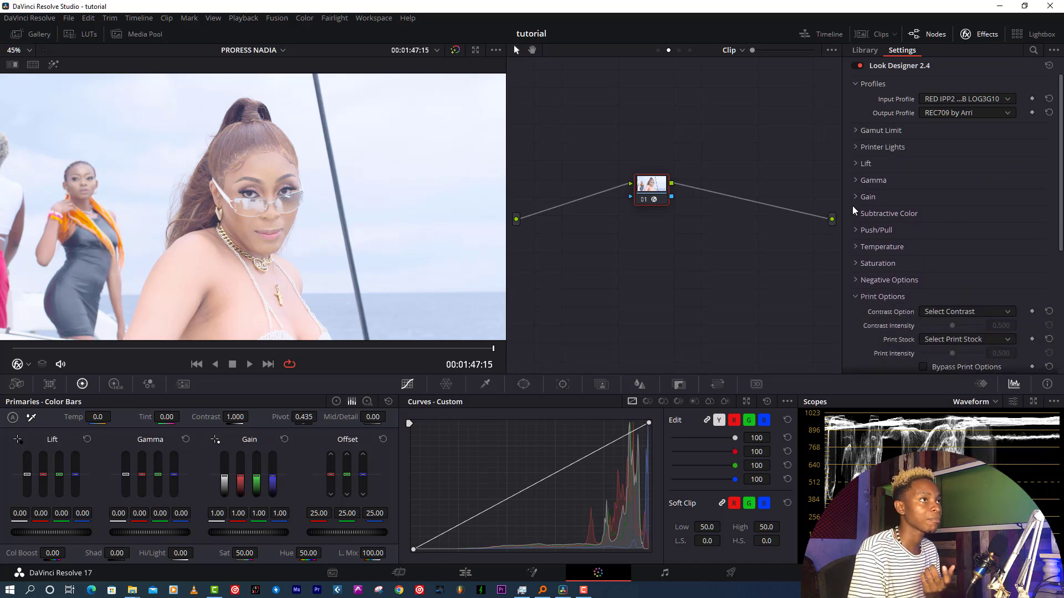
{"action": "left_click", "coordinate": [855, 197]}
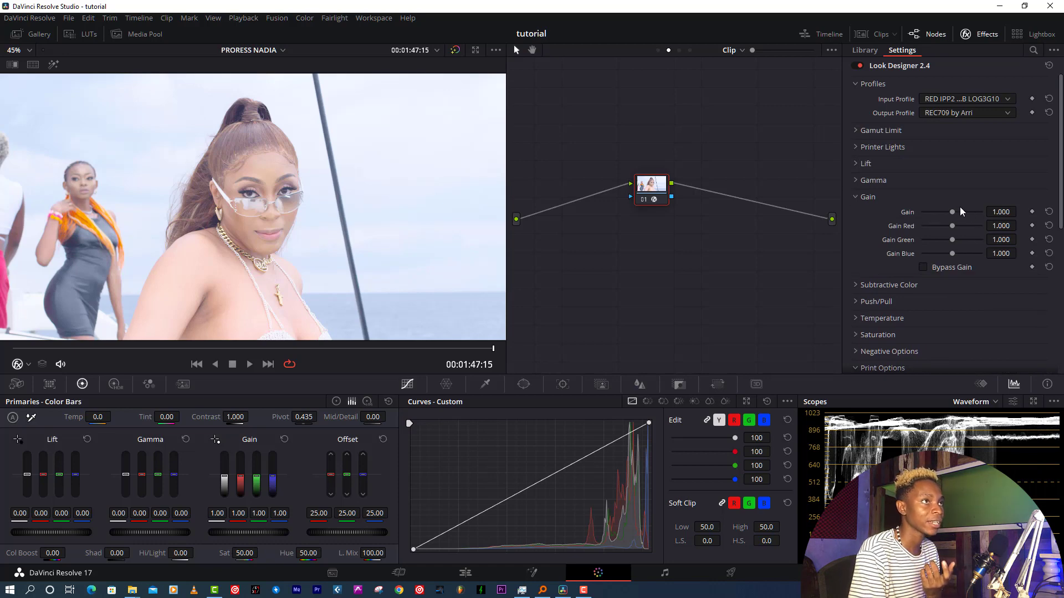
Deepen the image with Lift -0.101 and Gain 0.844, then boost Saturation to 0.321.
{"action": "left_click_drag", "start_coordinate": [952, 212], "coordinate": [945, 212]}
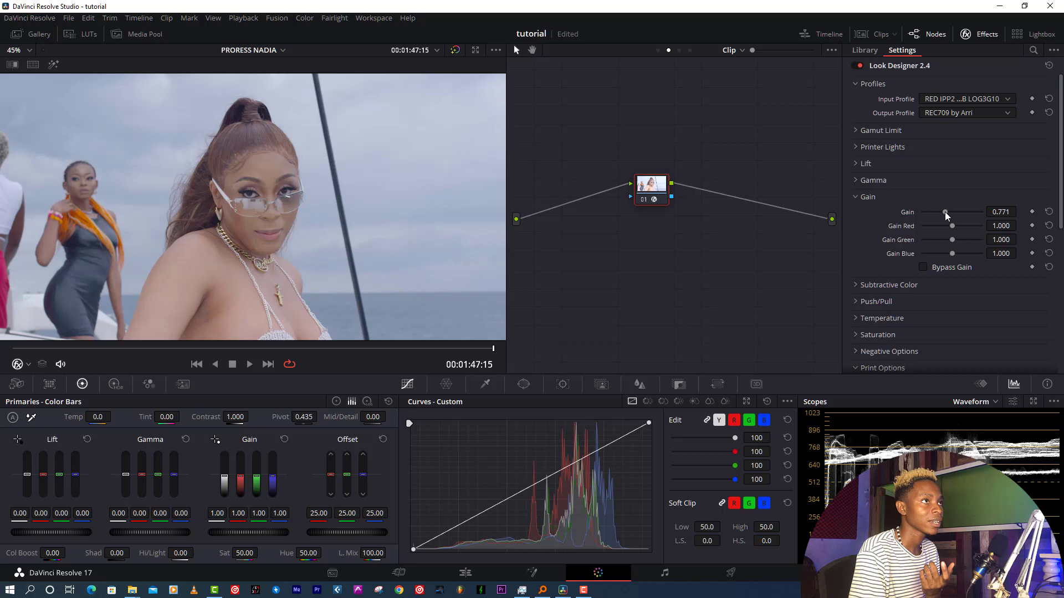
{"action": "left_click", "coordinate": [856, 163]}
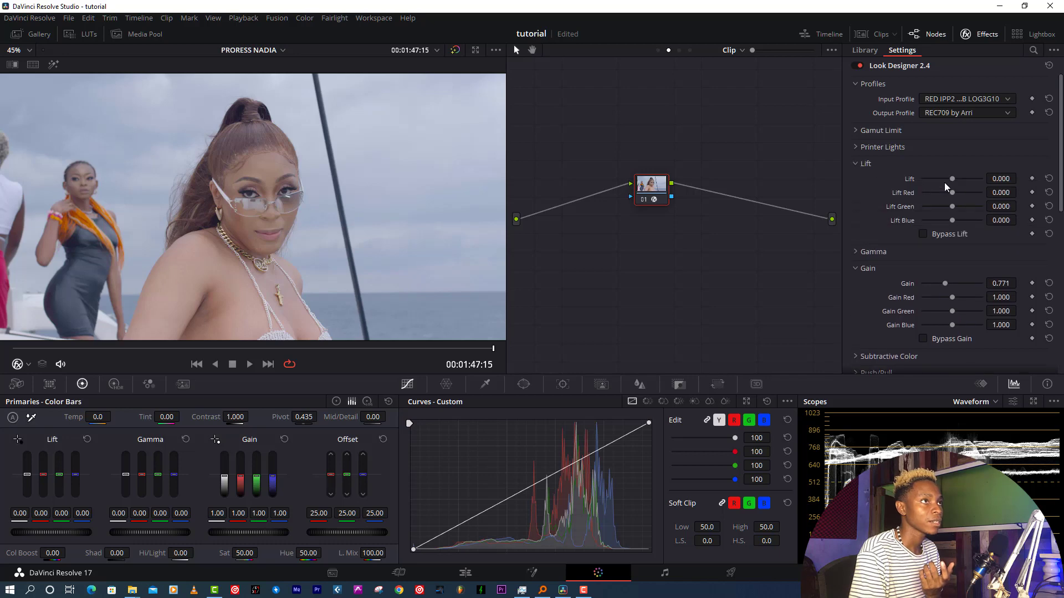
{"action": "left_click_drag", "start_coordinate": [952, 179], "coordinate": [948, 178]}
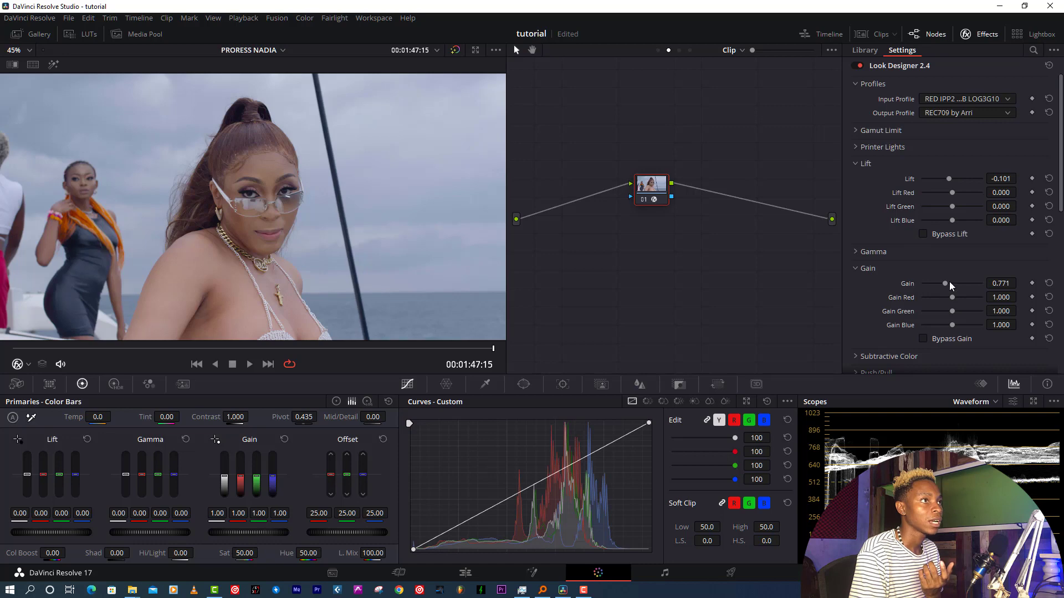
{"action": "left_click_drag", "start_coordinate": [945, 283], "coordinate": [947, 283]}
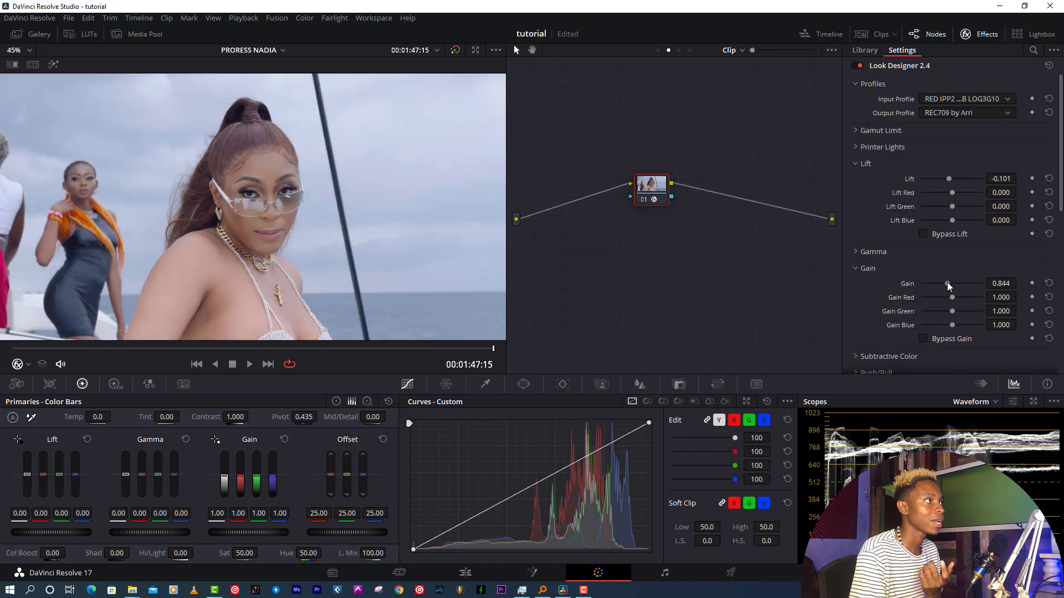
{"action": "scroll", "coordinate": [867, 310], "scroll_direction": "down", "scroll_amount": 3}
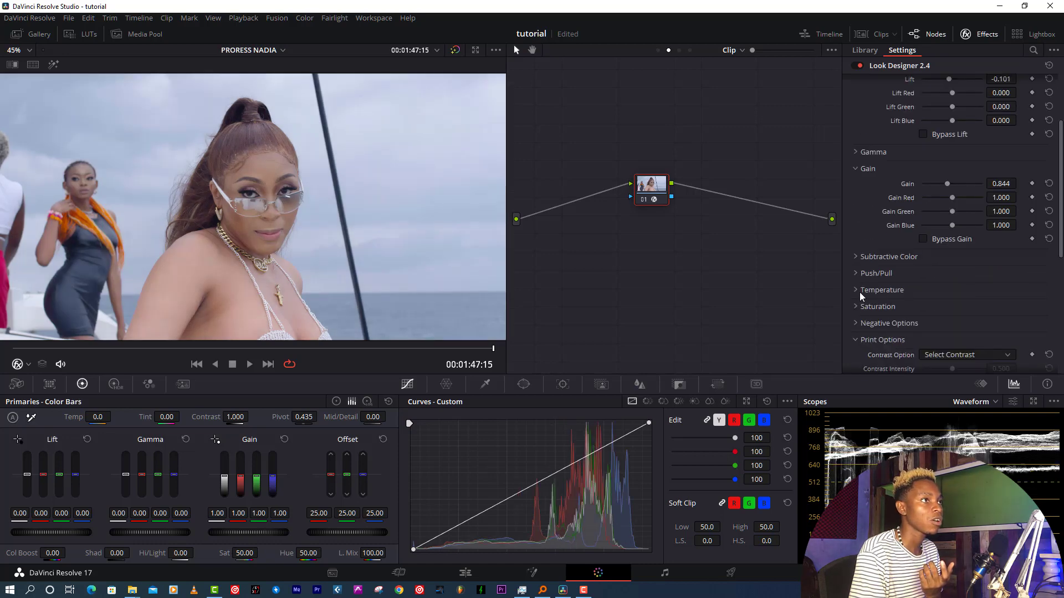
{"action": "left_click", "coordinate": [854, 307]}
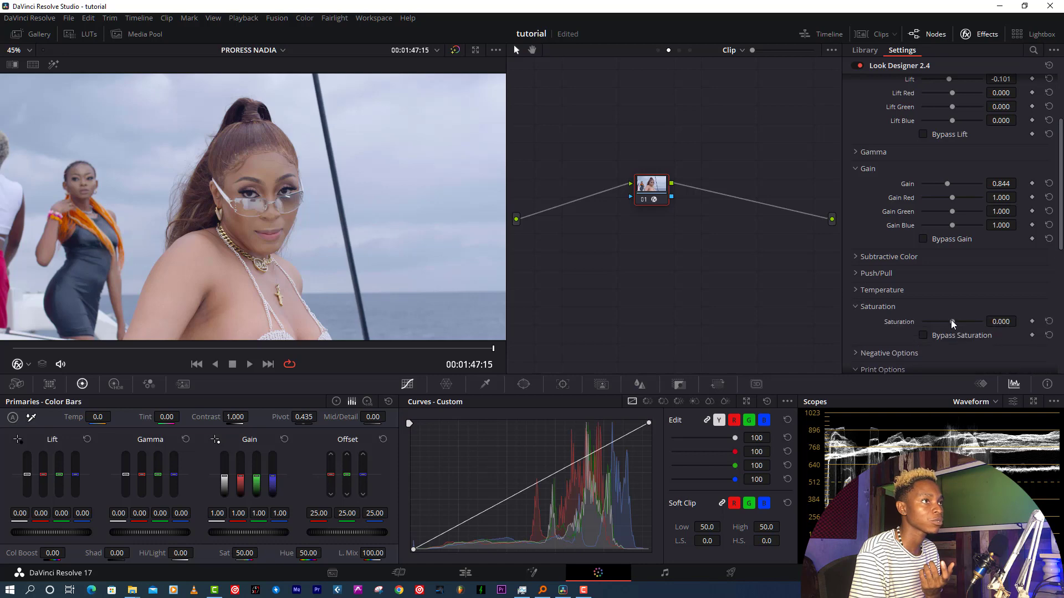
{"action": "left_click_drag", "start_coordinate": [952, 321], "coordinate": [962, 320]}
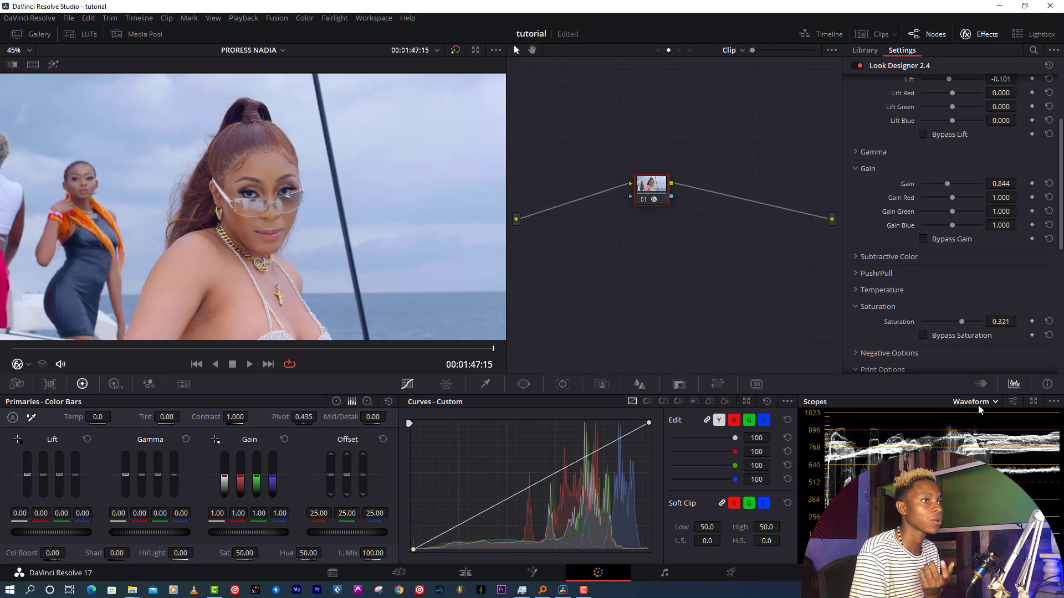
{"action": "scroll", "coordinate": [862, 338], "scroll_direction": "down", "scroll_amount": 1}
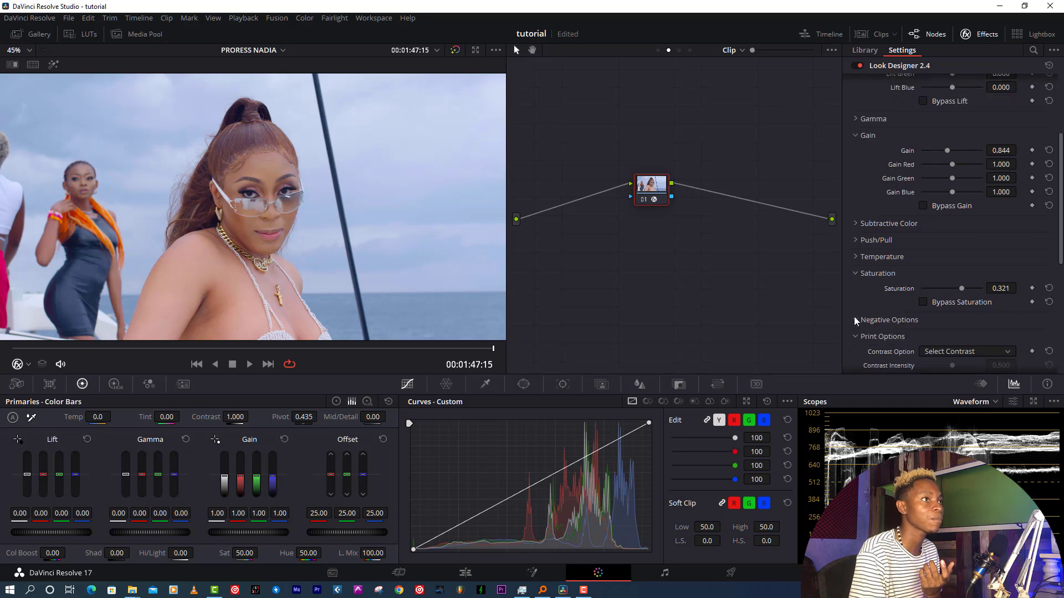
Set the Look Designer negative to Negative Stock using Kodak 5203 Vision 3 50D.
{"action": "left_click", "coordinate": [855, 320]}
{"action": "scroll", "coordinate": [856, 322], "scroll_direction": "down", "scroll_amount": 2}
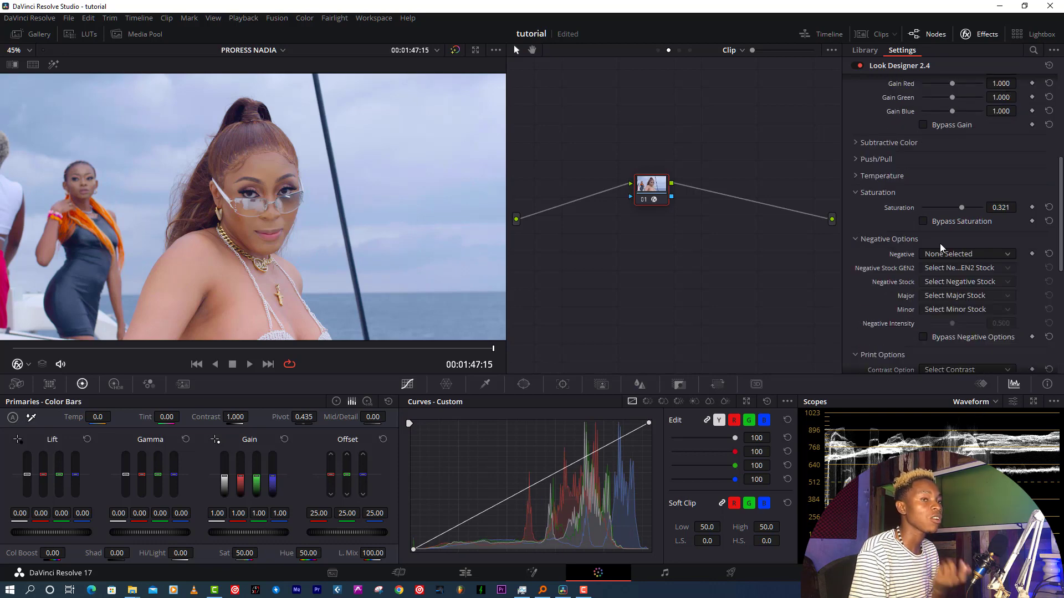
{"action": "left_click", "coordinate": [998, 254]}
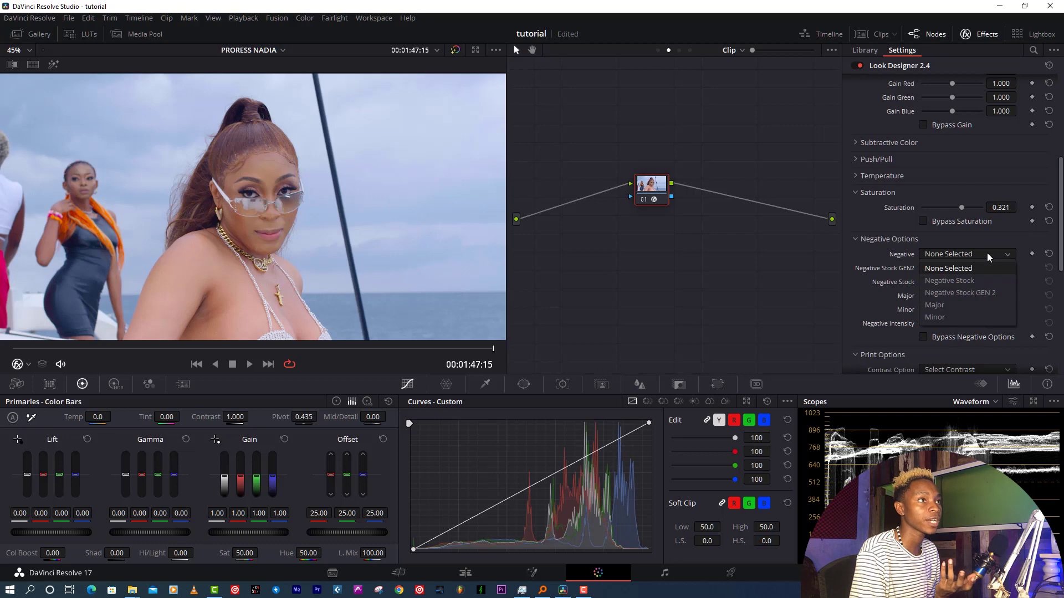
{"action": "left_click", "coordinate": [965, 281]}
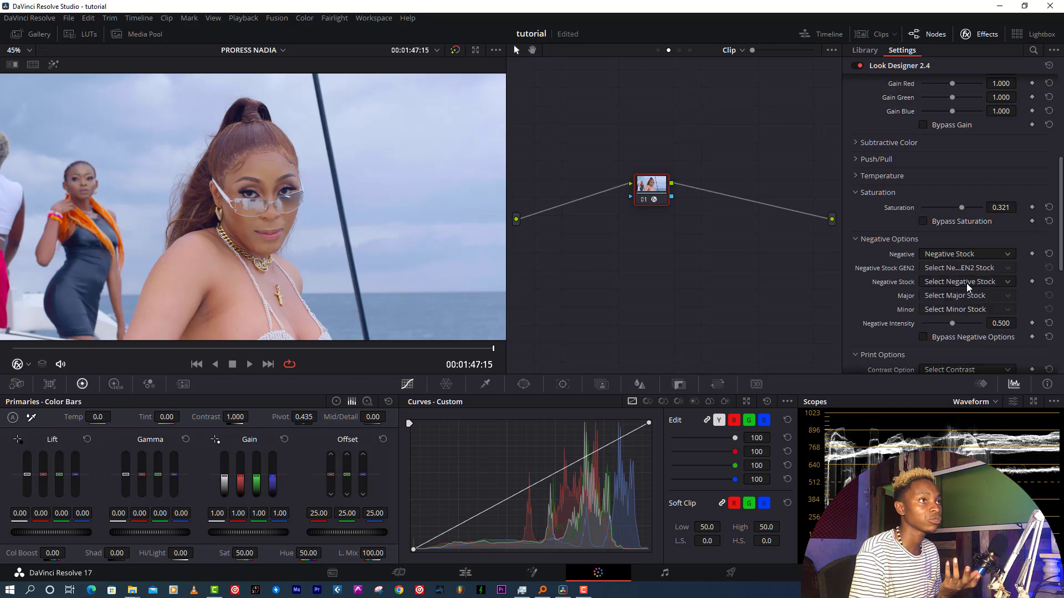
{"action": "left_click", "coordinate": [967, 283]}
{"action": "left_click", "coordinate": [973, 368]}
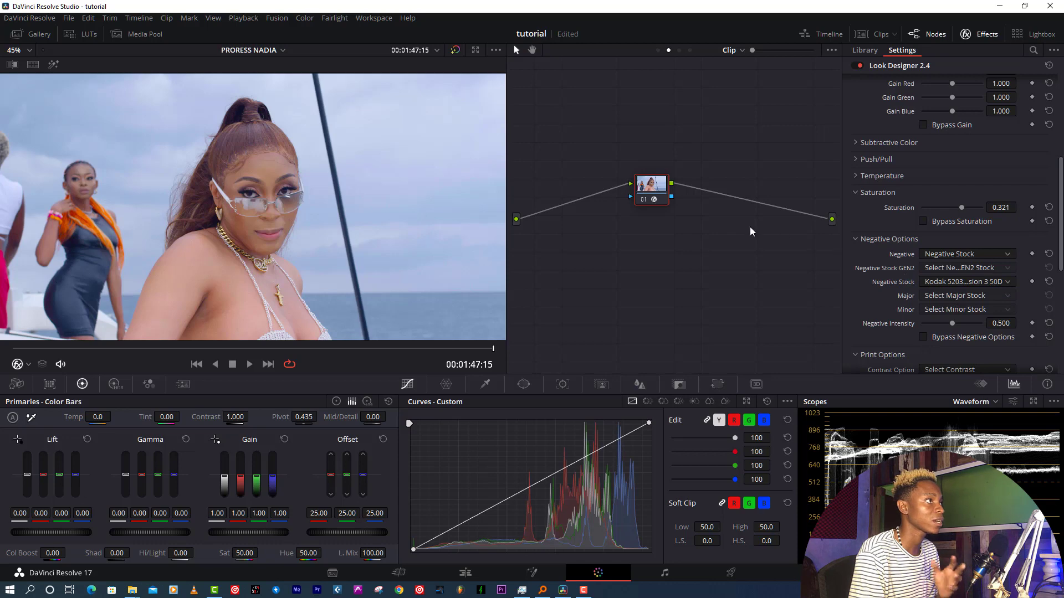
Set the Print Options contrast option to KODAK 2383.
{"action": "scroll", "coordinate": [872, 285], "scroll_direction": "down", "scroll_amount": 3}
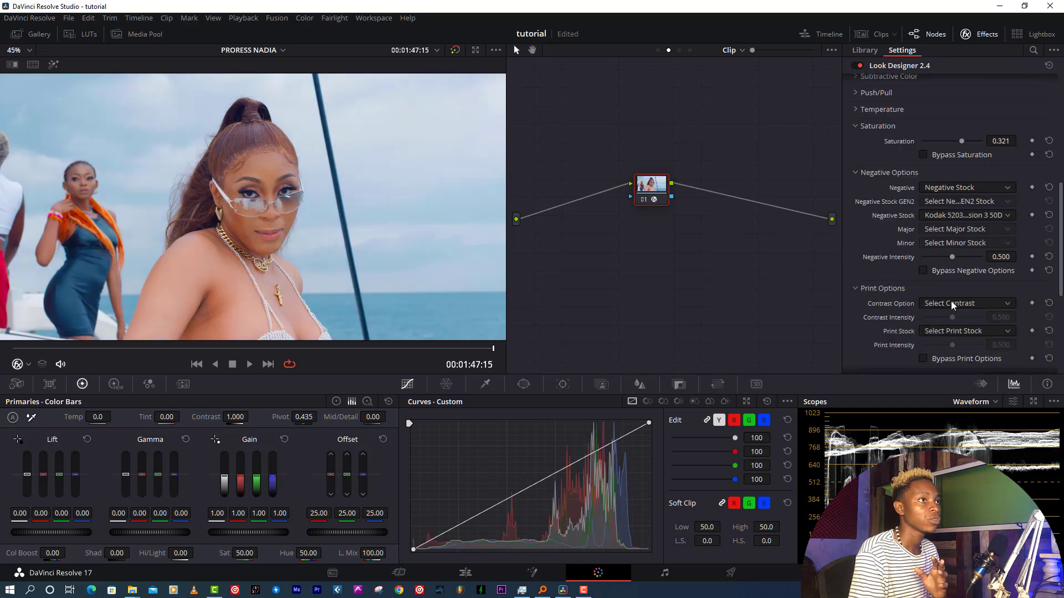
{"action": "left_click", "coordinate": [949, 304]}
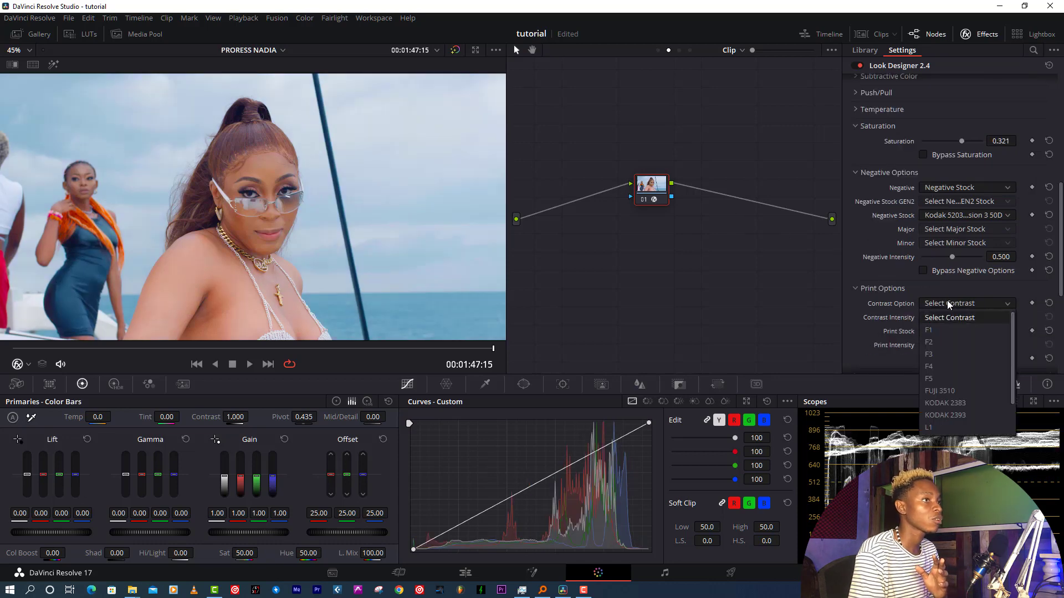
{"action": "left_click", "coordinate": [950, 403]}
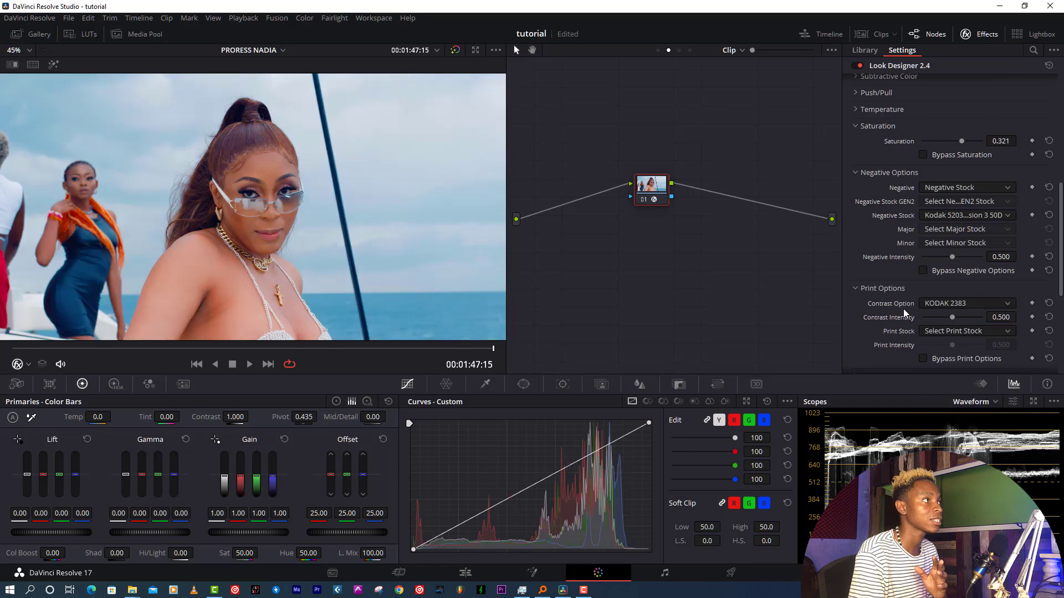
Collapse Negative Options, compare the grade with Look Designer off and on, and set saturation to 0.064.
{"action": "left_click", "coordinate": [857, 172]}
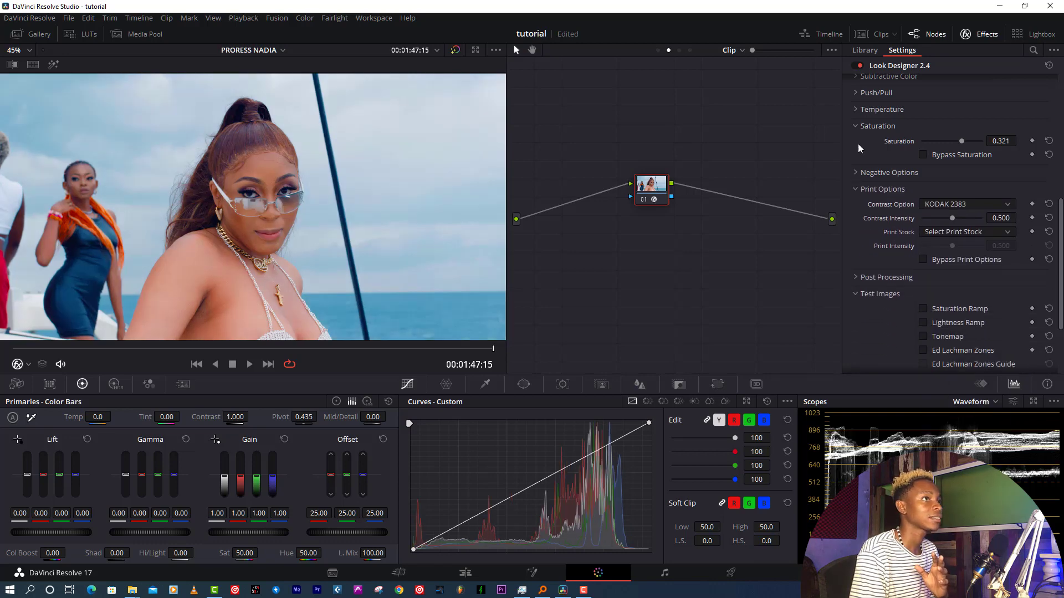
{"action": "left_click", "coordinate": [949, 141]}
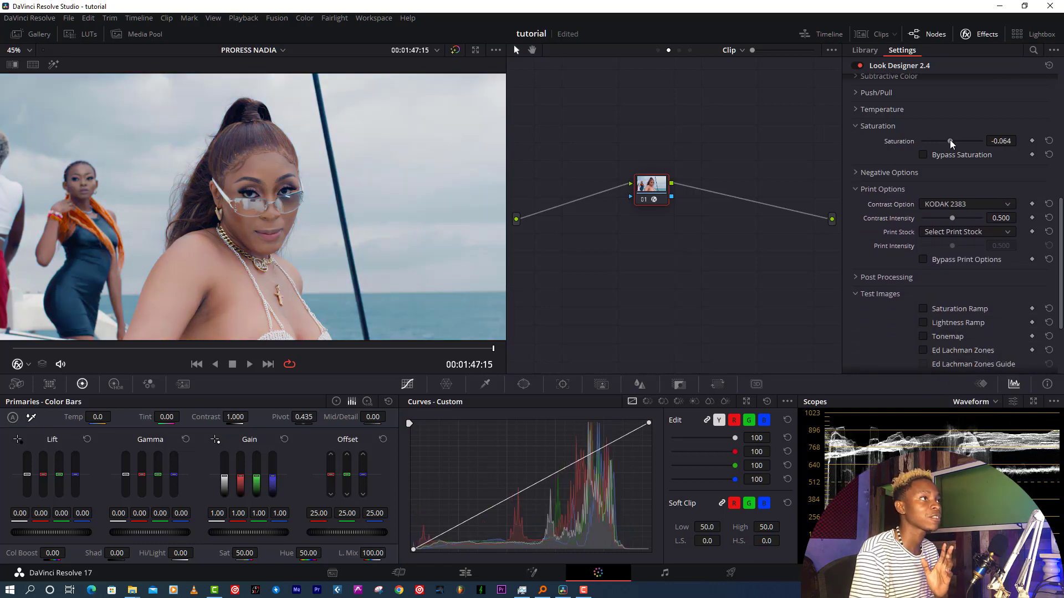
{"action": "left_click", "coordinate": [952, 141]}
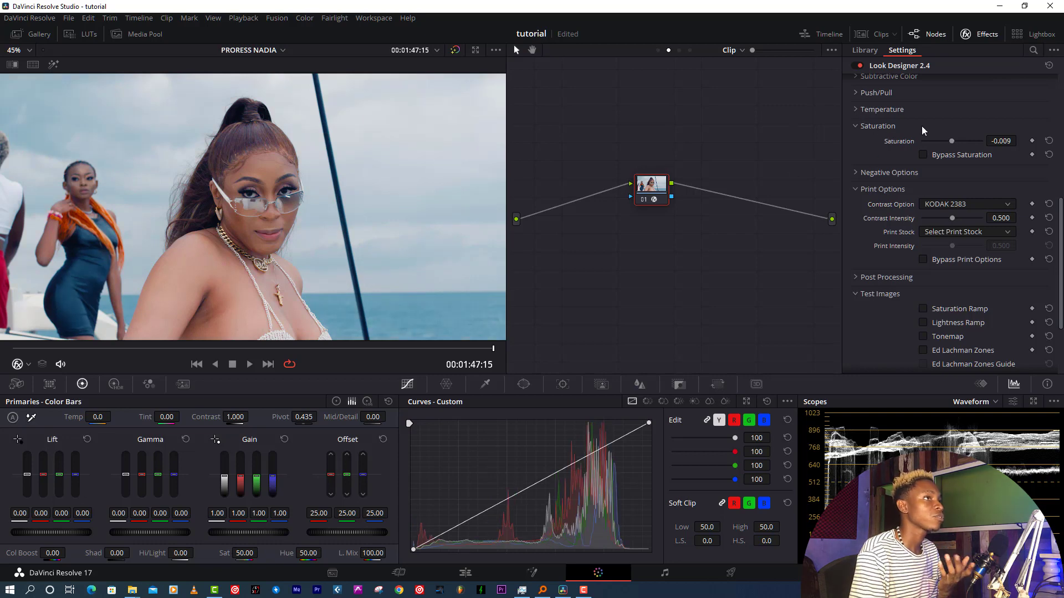
{"action": "left_click", "coordinate": [858, 66]}
{"action": "left_click", "coordinate": [858, 66]}
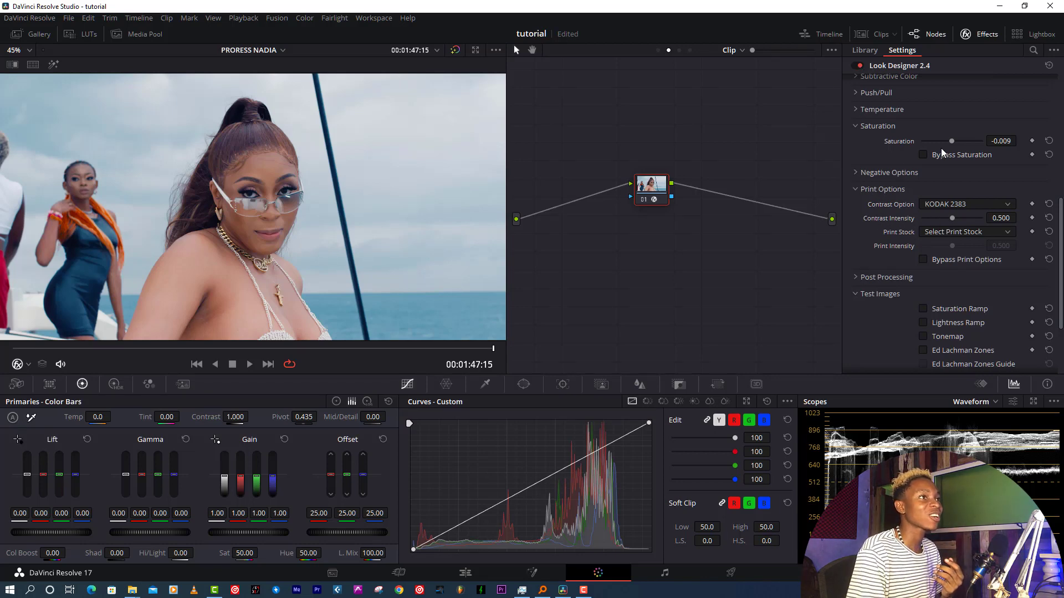
{"action": "left_click", "coordinate": [954, 141]}
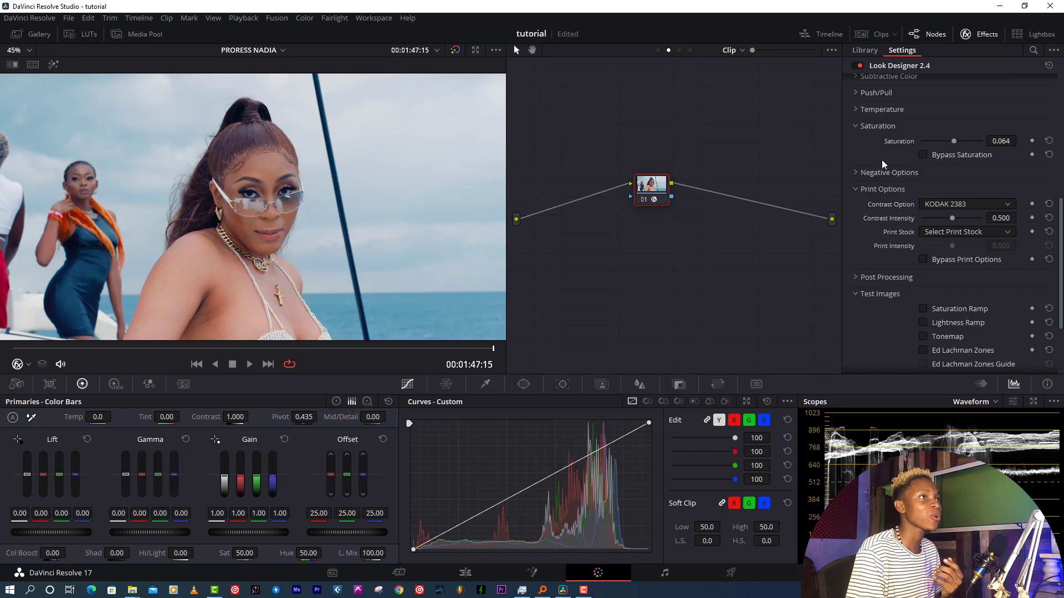
Preview the Ed Lachman Zones, Tonemap and Saturation Ramp test images.
{"action": "scroll", "coordinate": [882, 160], "scroll_direction": "down", "scroll_amount": 3}
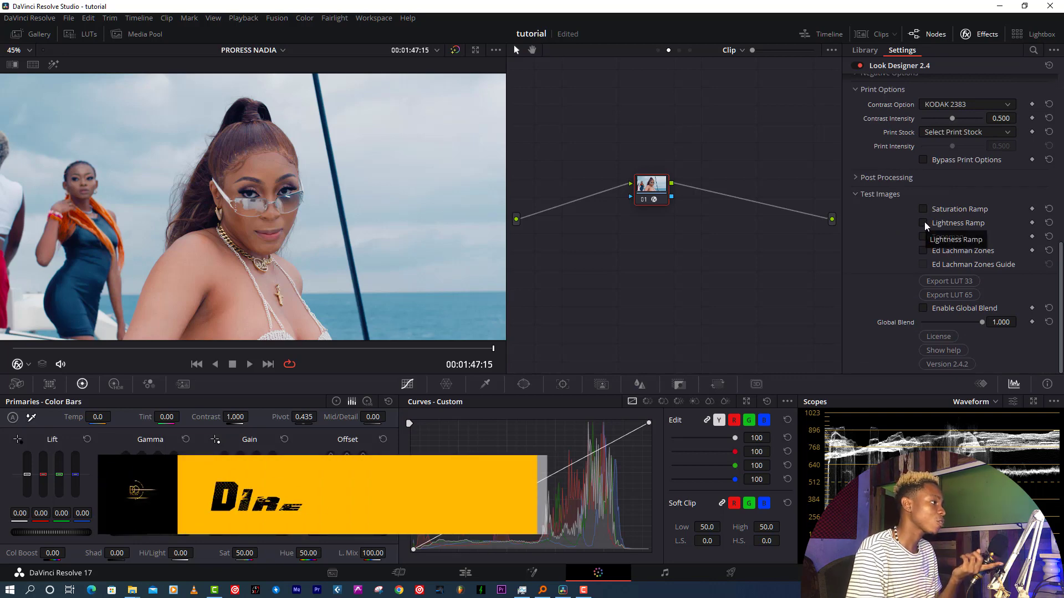
{"action": "left_click", "coordinate": [923, 250]}
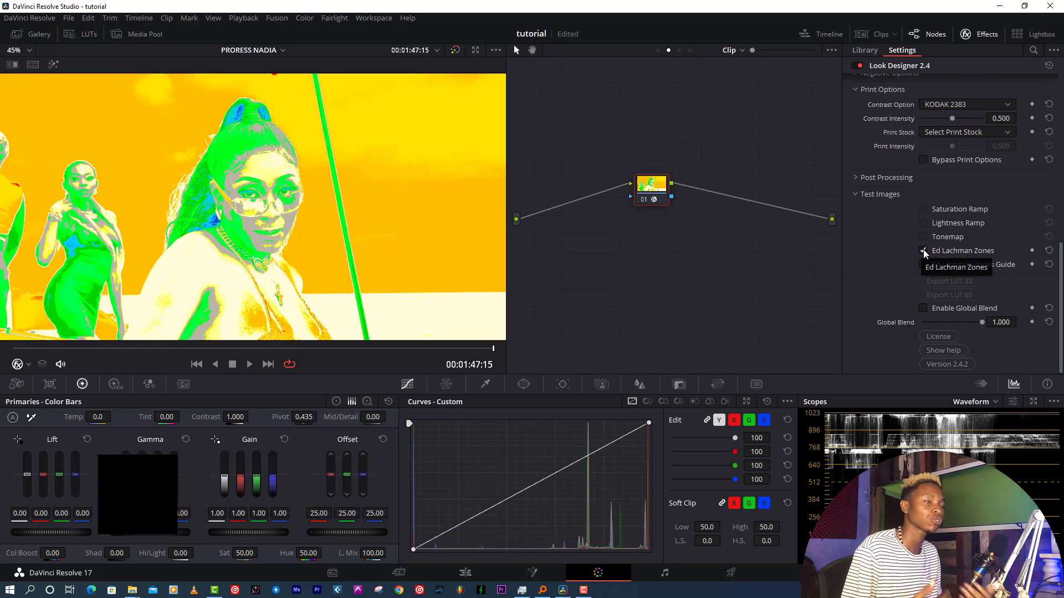
{"action": "left_click", "coordinate": [924, 251]}
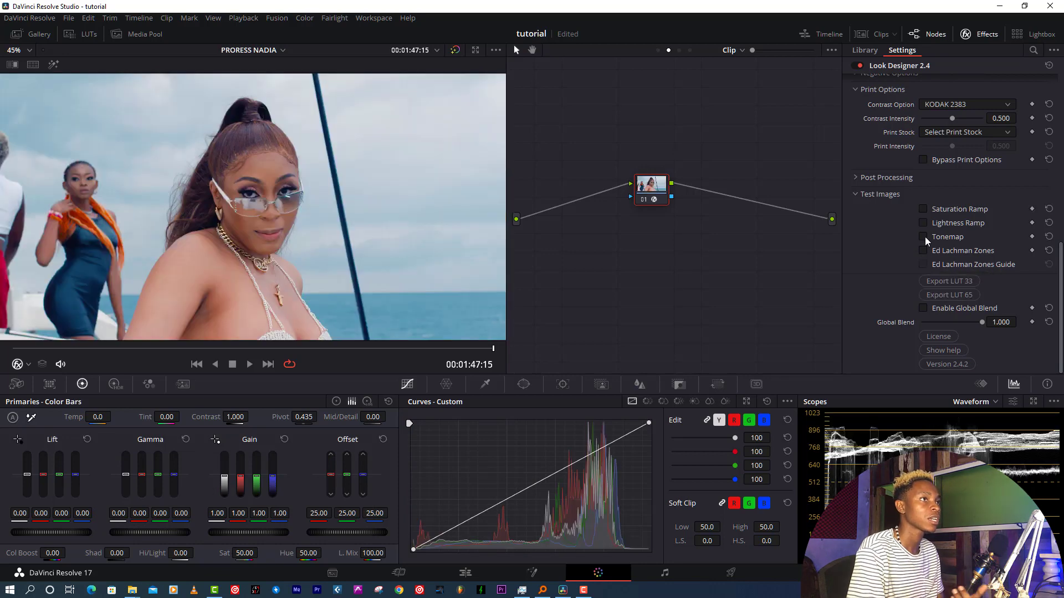
{"action": "left_click", "coordinate": [925, 237]}
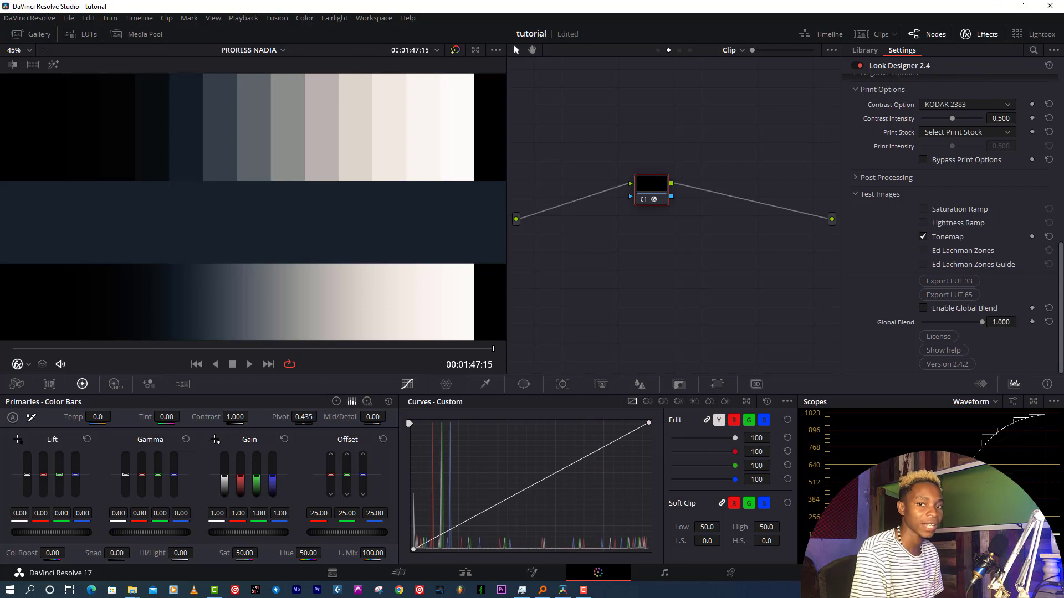
{"action": "left_click", "coordinate": [923, 211]}
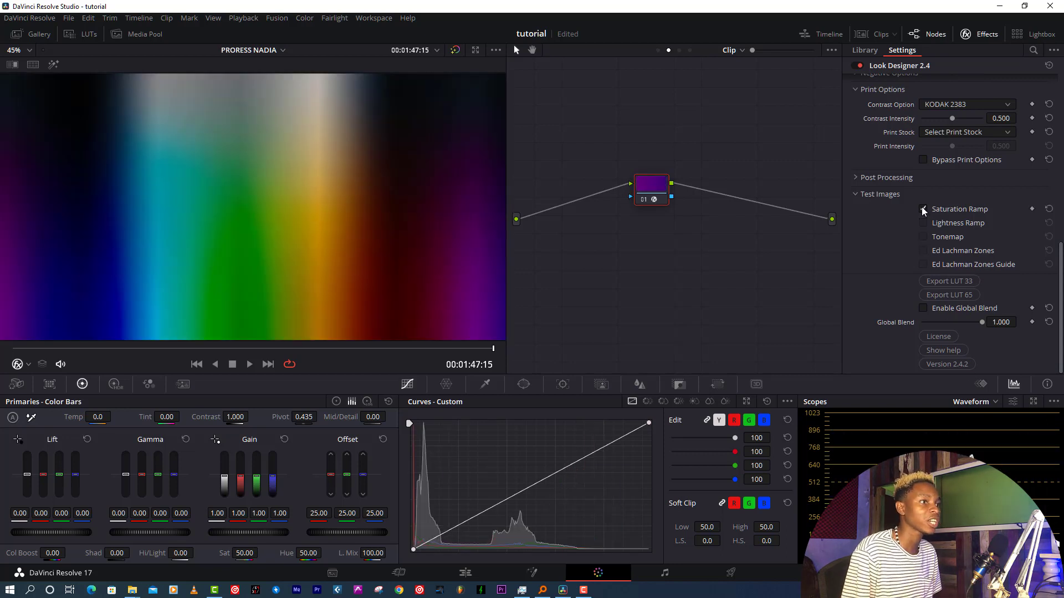
Switch the scopes display to the vectorscope.
{"action": "left_click", "coordinate": [978, 409]}
{"action": "left_click", "coordinate": [982, 436]}
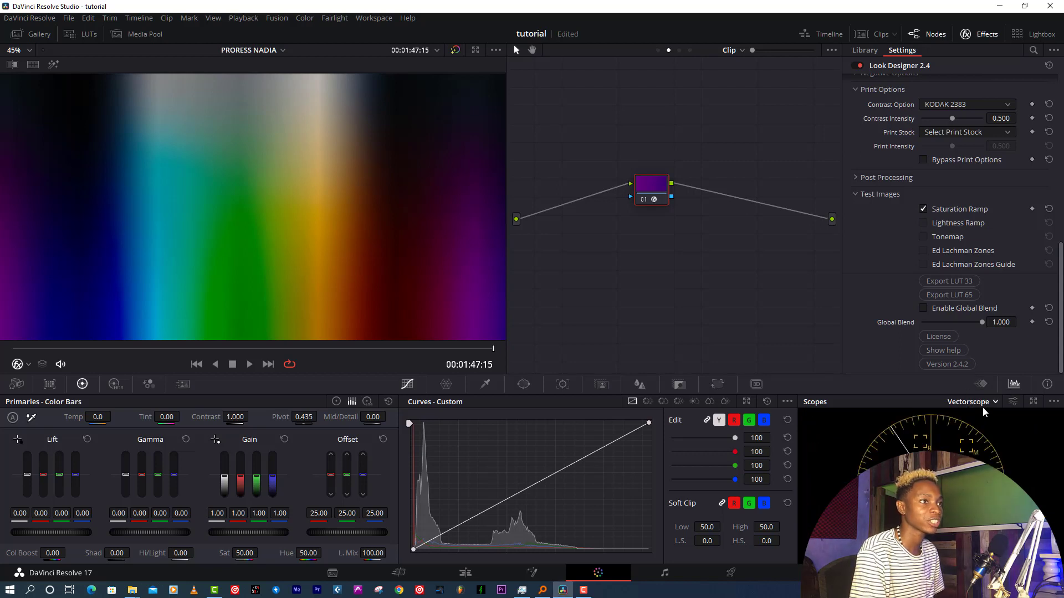
{"action": "left_click", "coordinate": [983, 408]}
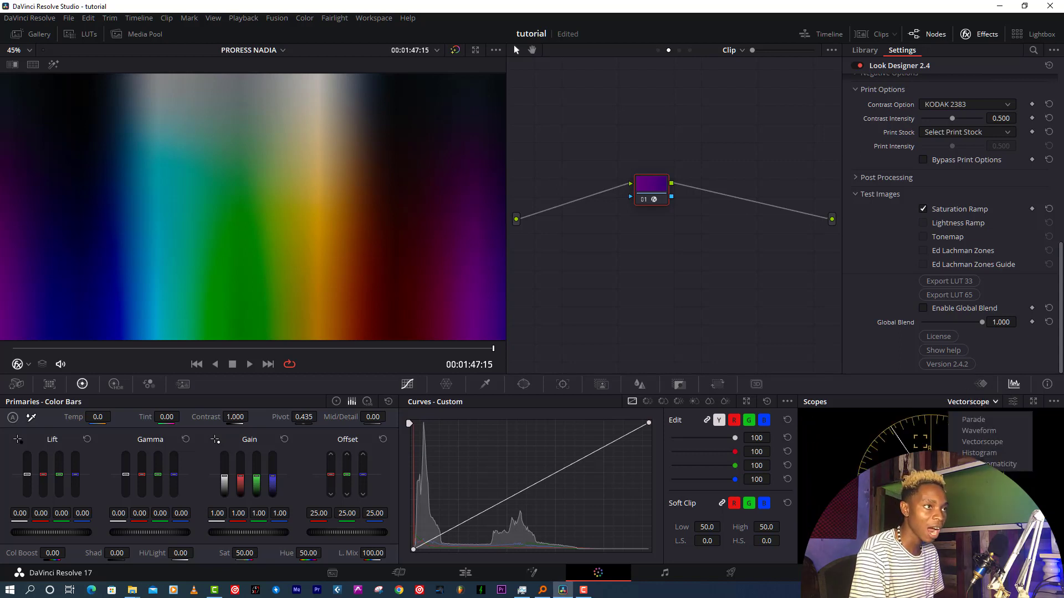
{"action": "left_click", "coordinate": [880, 272]}
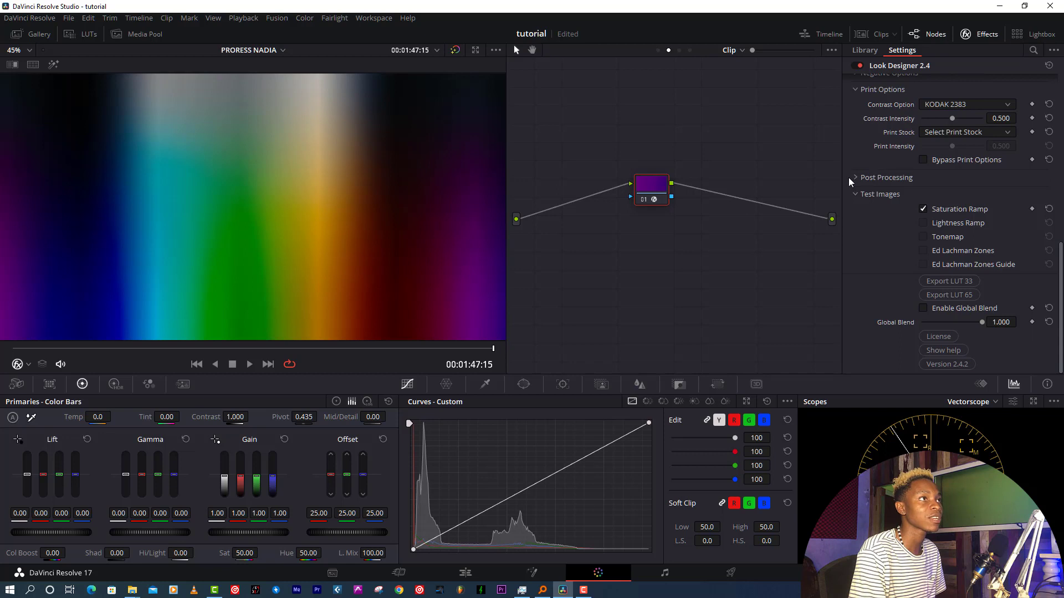
Adjust Look Designer saturation to 0.156, then turn off the saturation ramp preview.
{"action": "scroll", "coordinate": [873, 192], "scroll_direction": "up", "scroll_amount": 5}
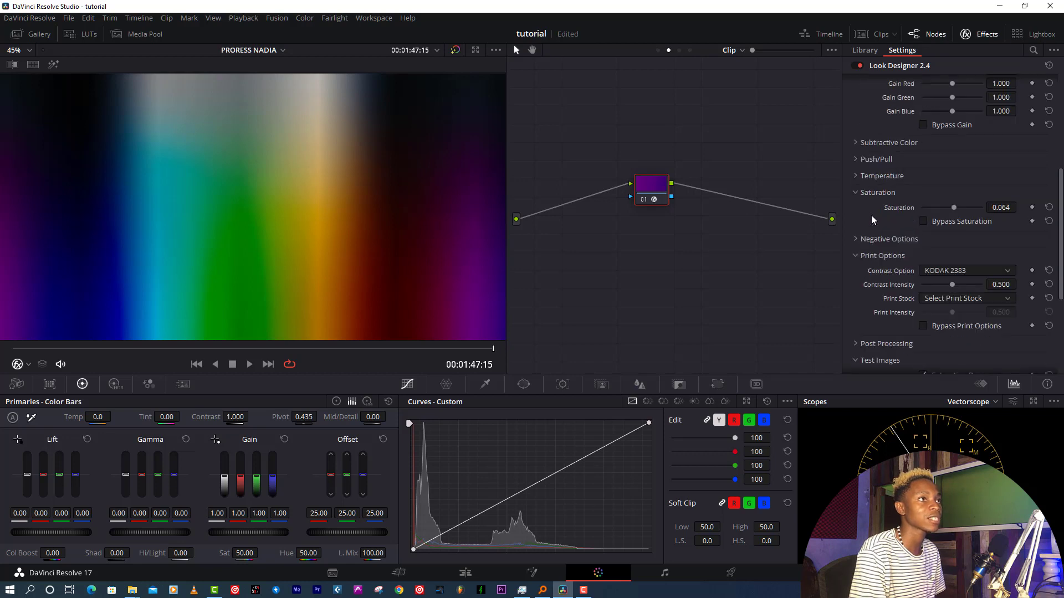
{"action": "left_click_drag", "start_coordinate": [956, 207], "coordinate": [967, 204]}
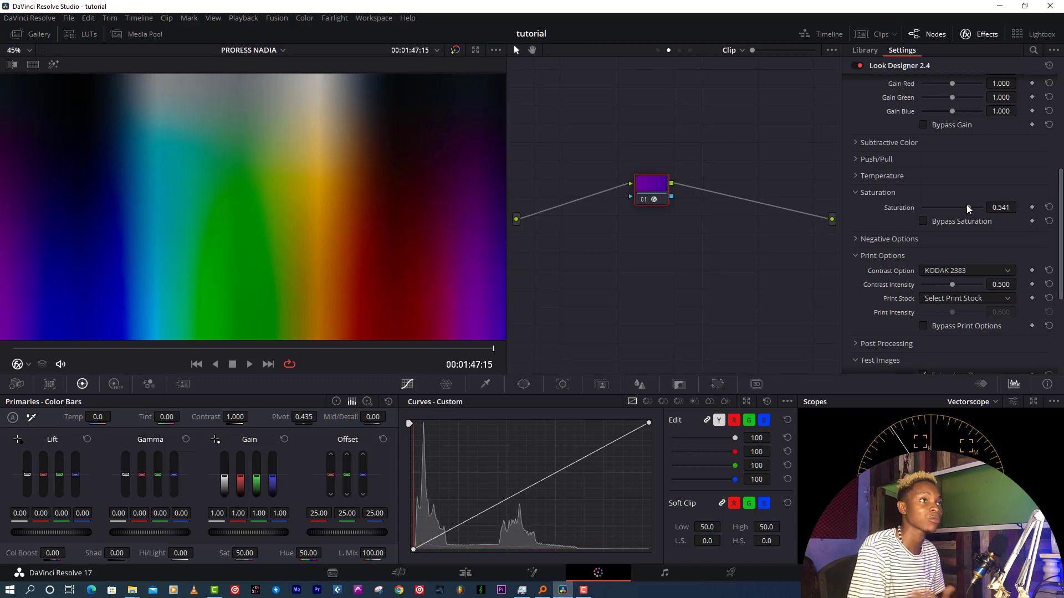
{"action": "left_click_drag", "start_coordinate": [969, 206], "coordinate": [964, 207]}
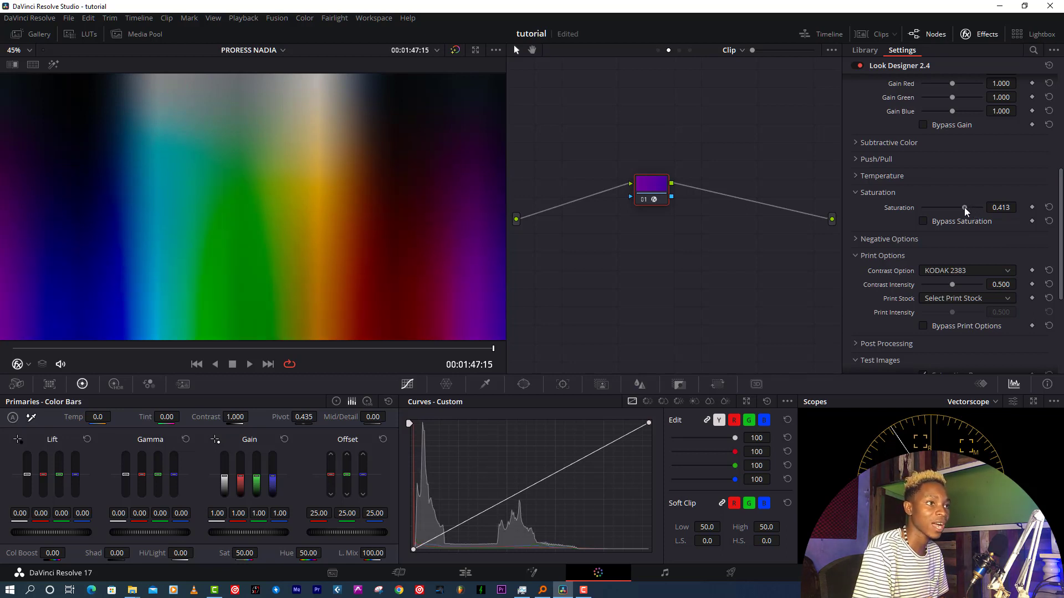
{"action": "left_click_drag", "start_coordinate": [964, 206], "coordinate": [957, 209]}
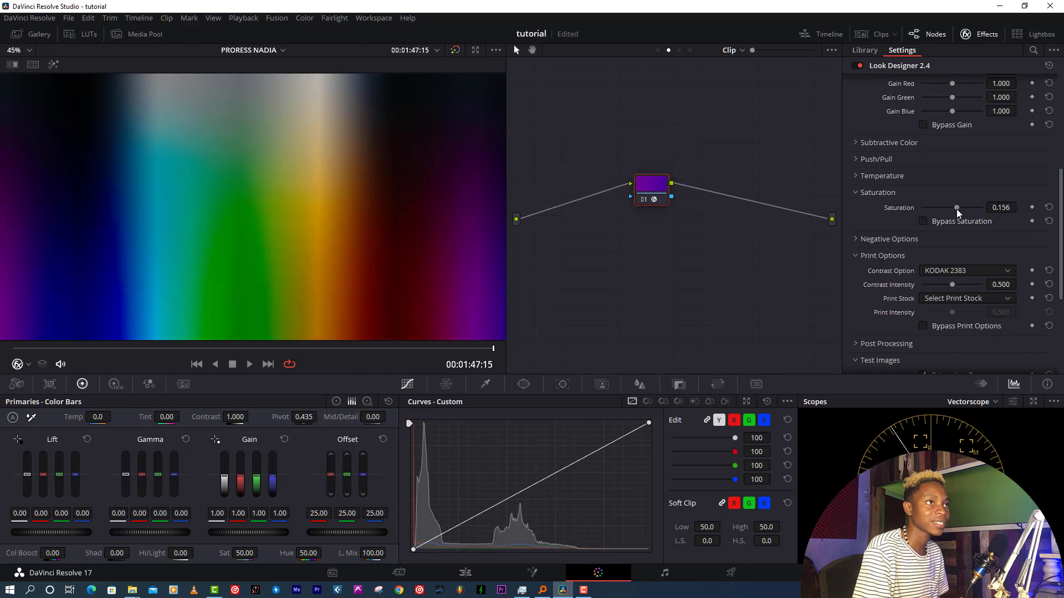
{"action": "scroll", "coordinate": [882, 309], "scroll_direction": "up", "scroll_amount": 2}
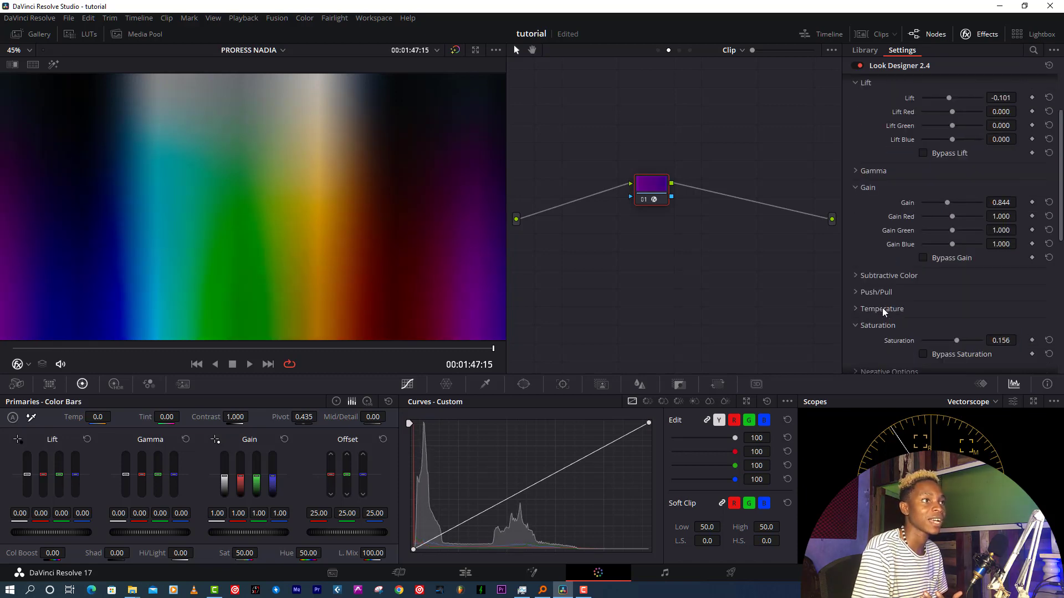
{"action": "scroll", "coordinate": [887, 312], "scroll_direction": "up", "scroll_amount": 1}
{"action": "scroll", "coordinate": [887, 312], "scroll_direction": "down", "scroll_amount": 4}
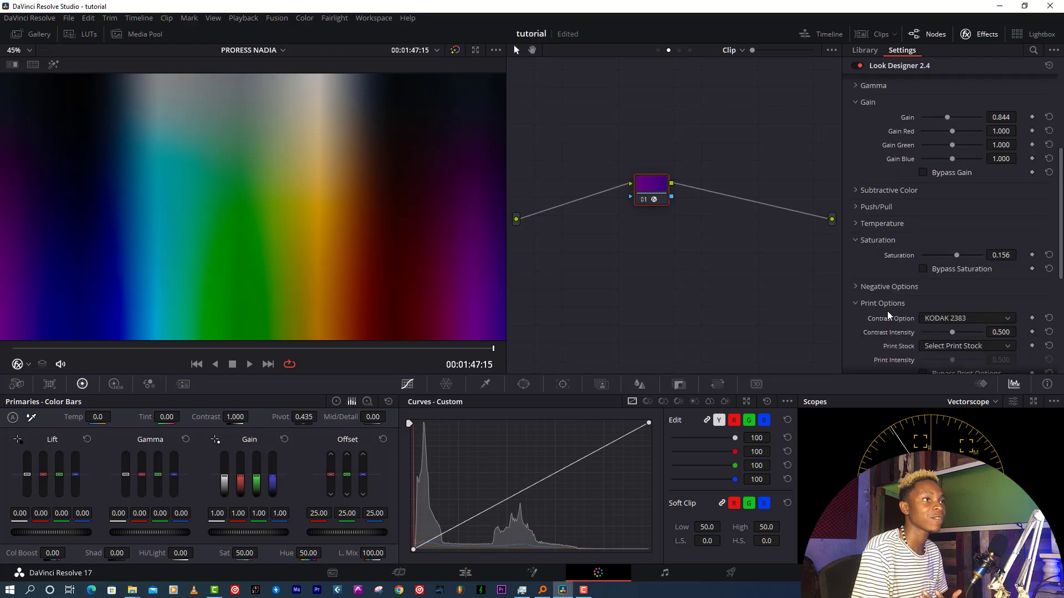
{"action": "left_click", "coordinate": [924, 323]}
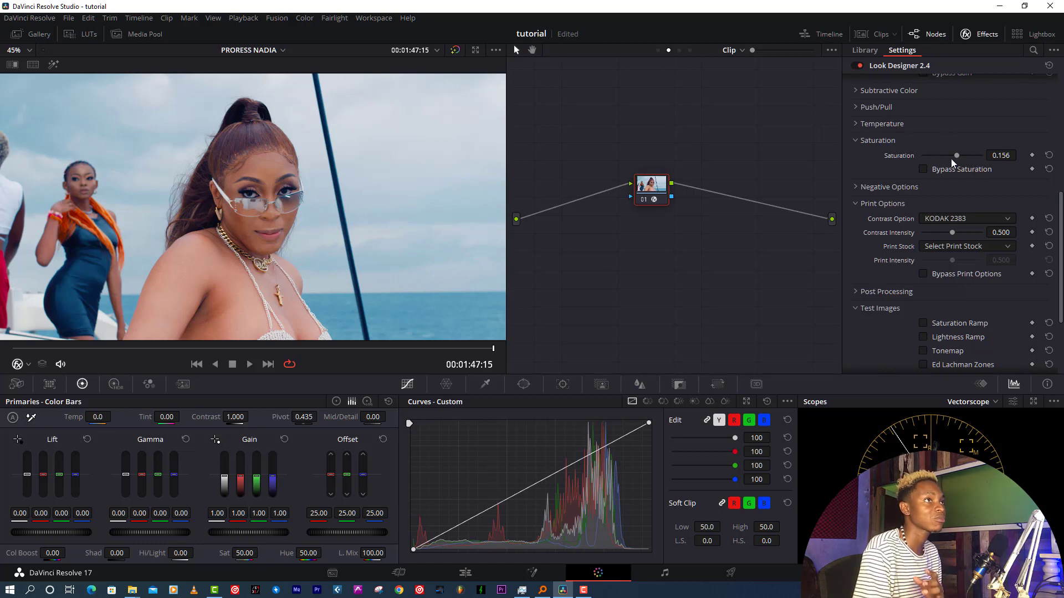
{"action": "left_click_drag", "start_coordinate": [954, 123], "coordinate": [952, 122]}
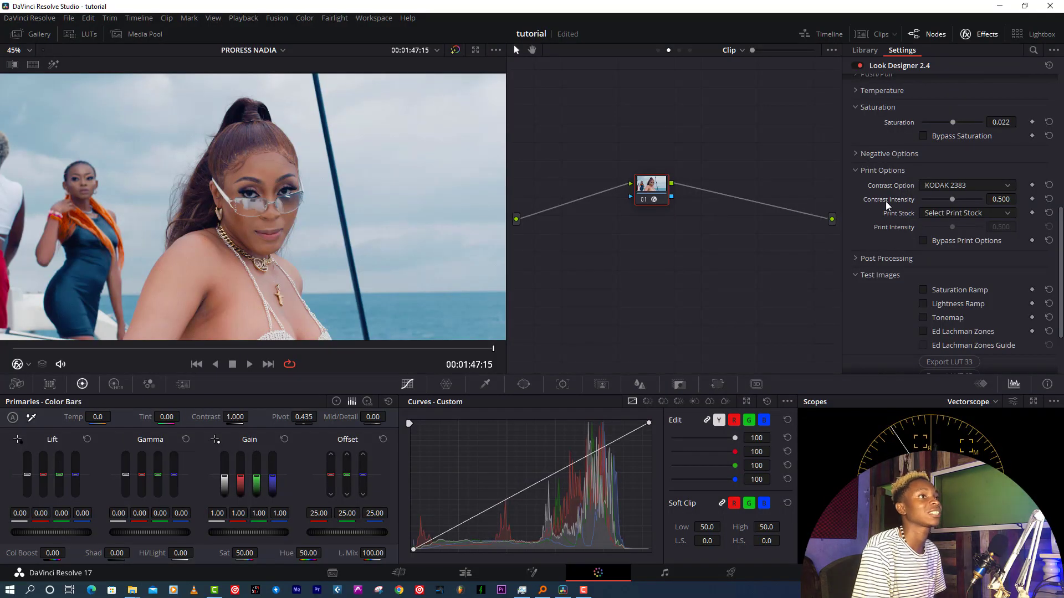
{"action": "scroll", "coordinate": [866, 208], "scroll_direction": "down", "scroll_amount": 2}
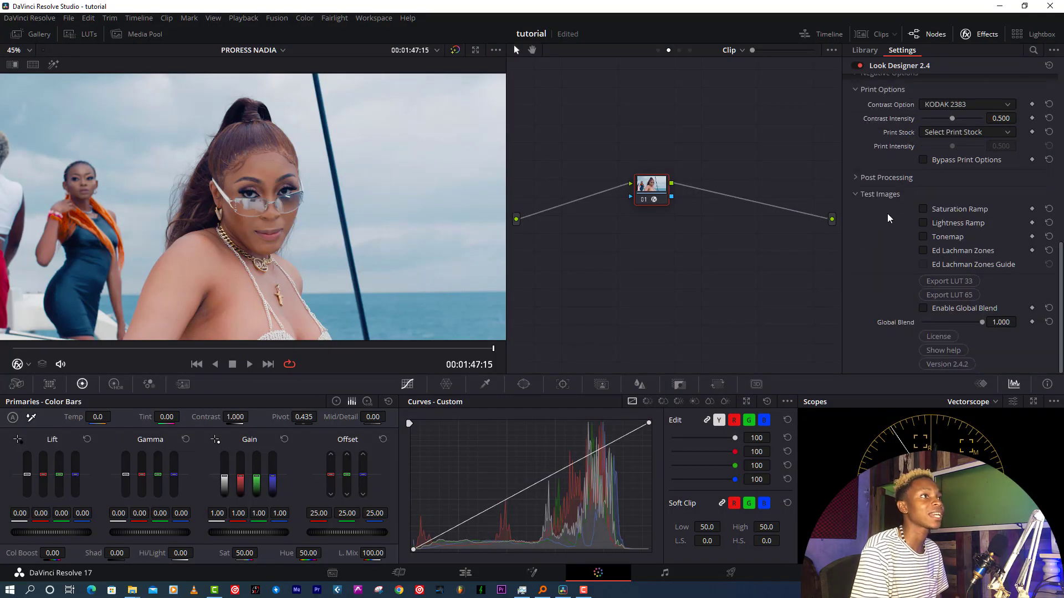
{"action": "left_click", "coordinate": [855, 177]}
{"action": "left_click", "coordinate": [856, 177]}
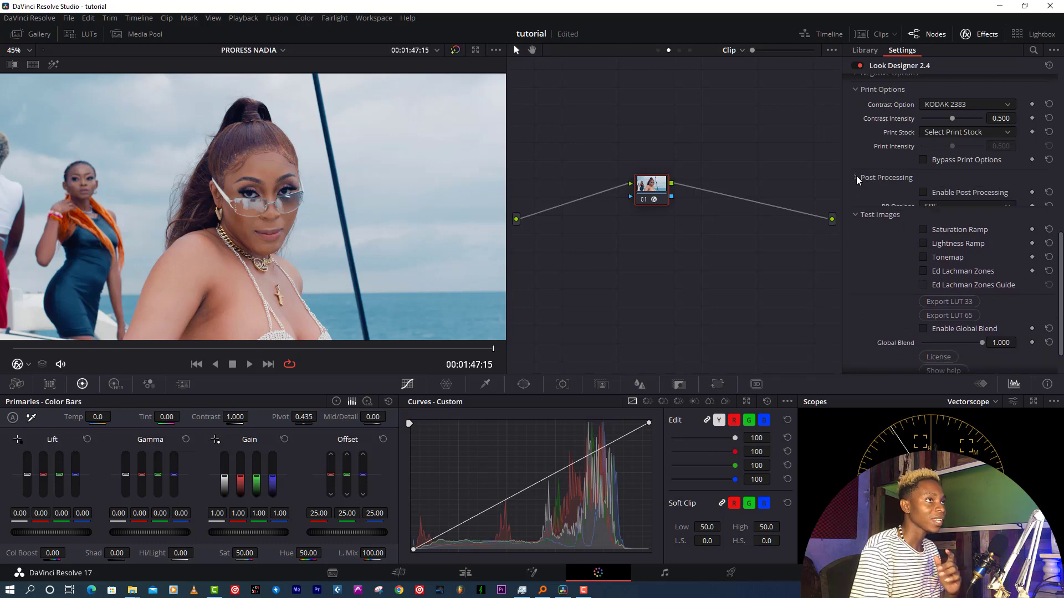
{"action": "scroll", "coordinate": [882, 135], "scroll_direction": "up", "scroll_amount": 6}
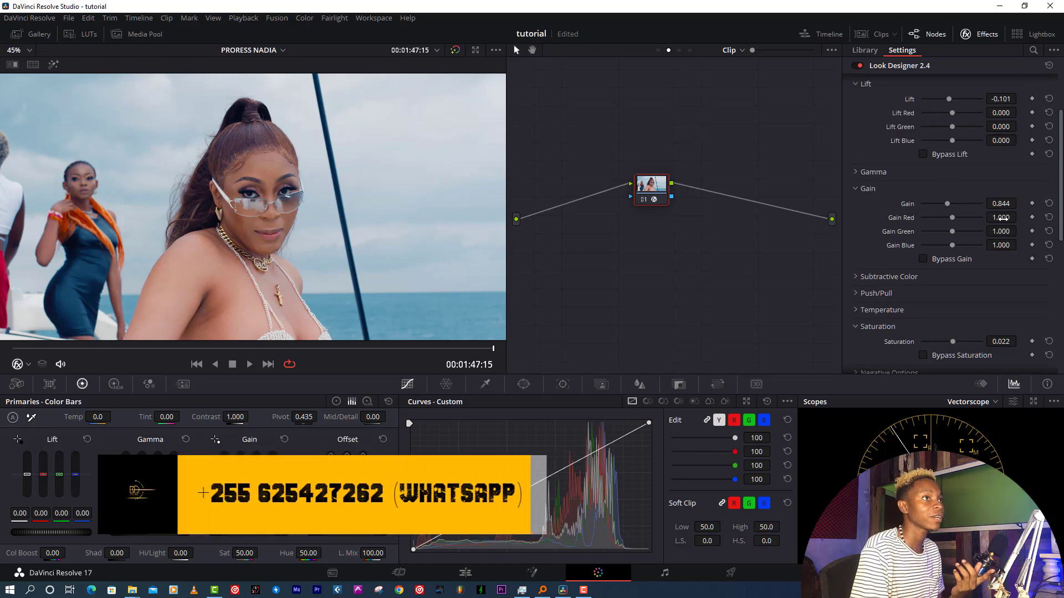
{"action": "scroll", "coordinate": [868, 173], "scroll_direction": "down", "scroll_amount": 2}
{"action": "scroll", "coordinate": [869, 174], "scroll_direction": "up", "scroll_amount": 4}
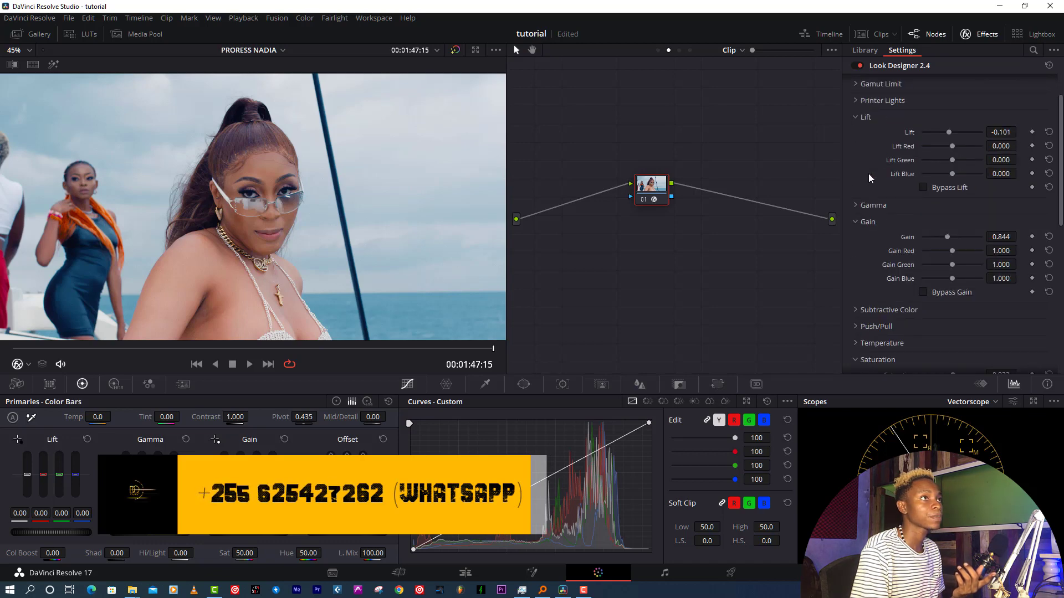
Give Printer Lights small negative red, green and blue values, compare with bypass, then remove Look Designer from node 01.
{"action": "left_click", "coordinate": [858, 146]}
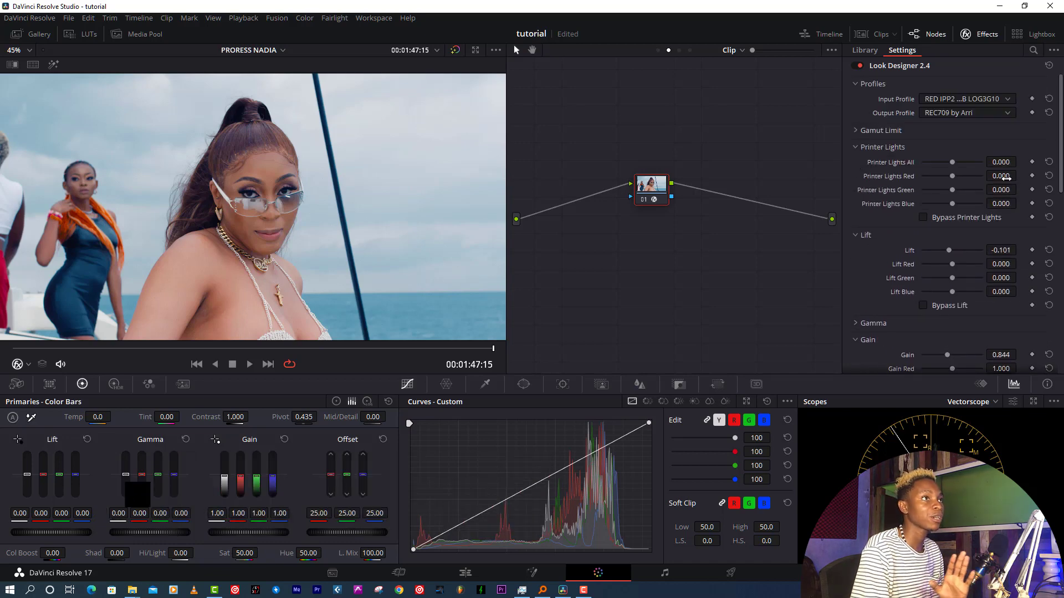
{"action": "mouse_move", "coordinate": [1005, 176]}
{"action": "left_mouse_down"}
{"action": "mouse_move", "coordinate": [1020, 176]}
{"action": "mouse_move", "coordinate": [1019, 204]}
{"action": "mouse_move", "coordinate": [1020, 189]}
{"action": "left_mouse_up"}
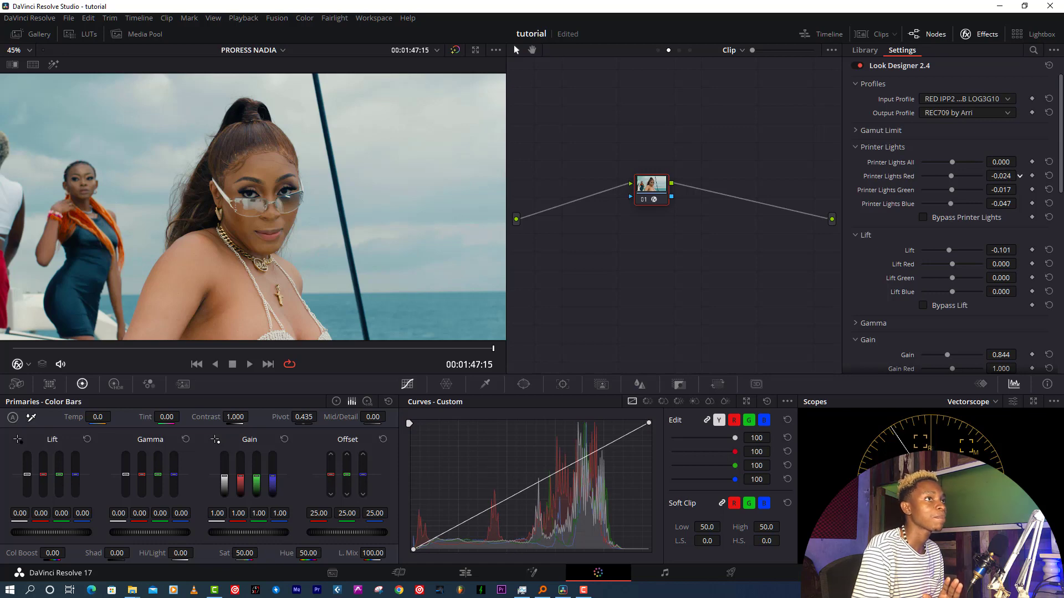
{"action": "left_click", "coordinate": [924, 218]}
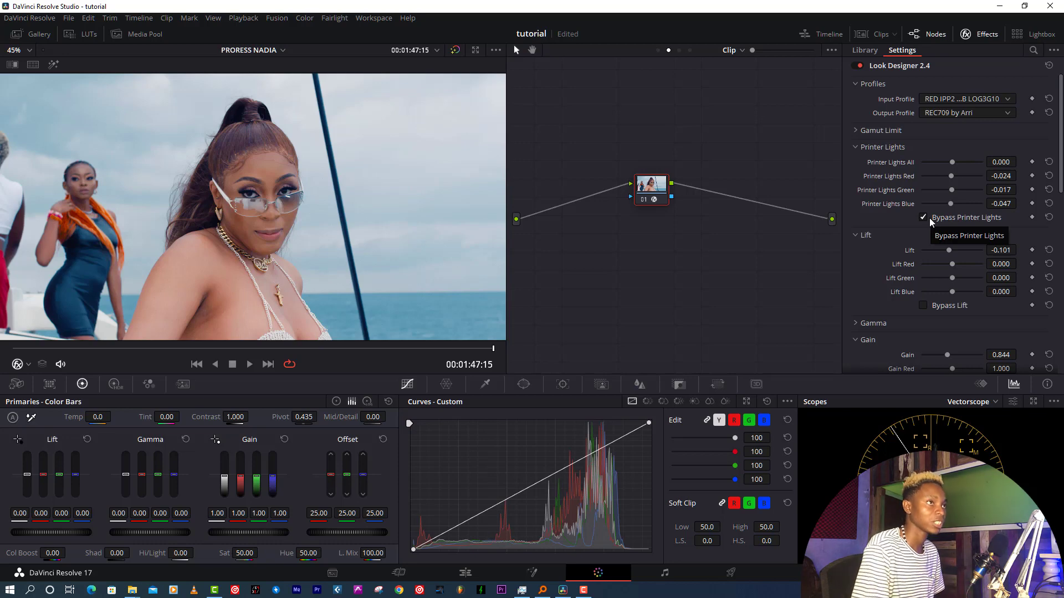
{"action": "left_click", "coordinate": [929, 218]}
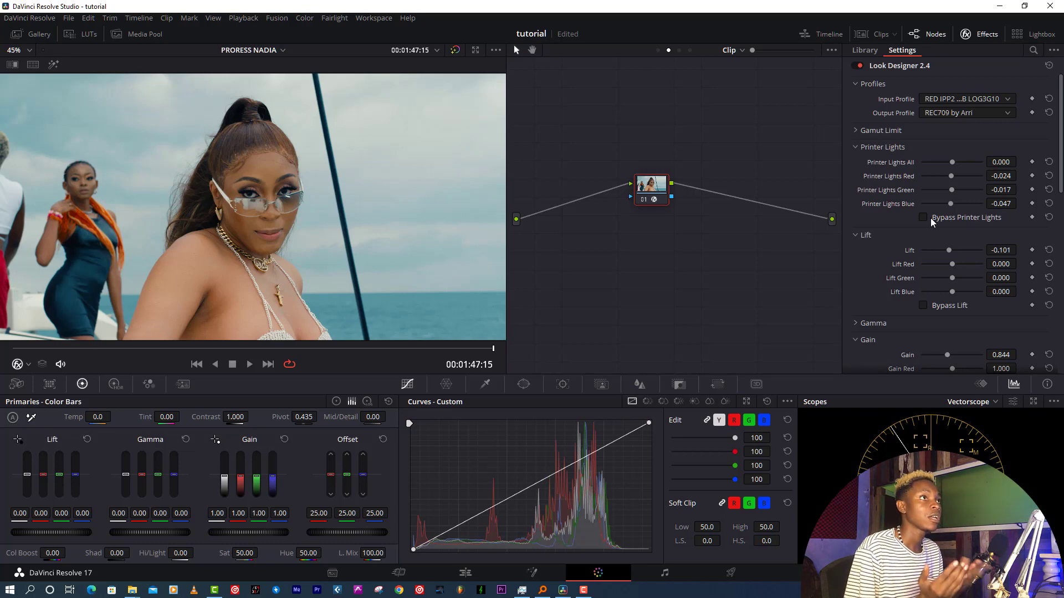
{"action": "left_click", "coordinate": [653, 199]}
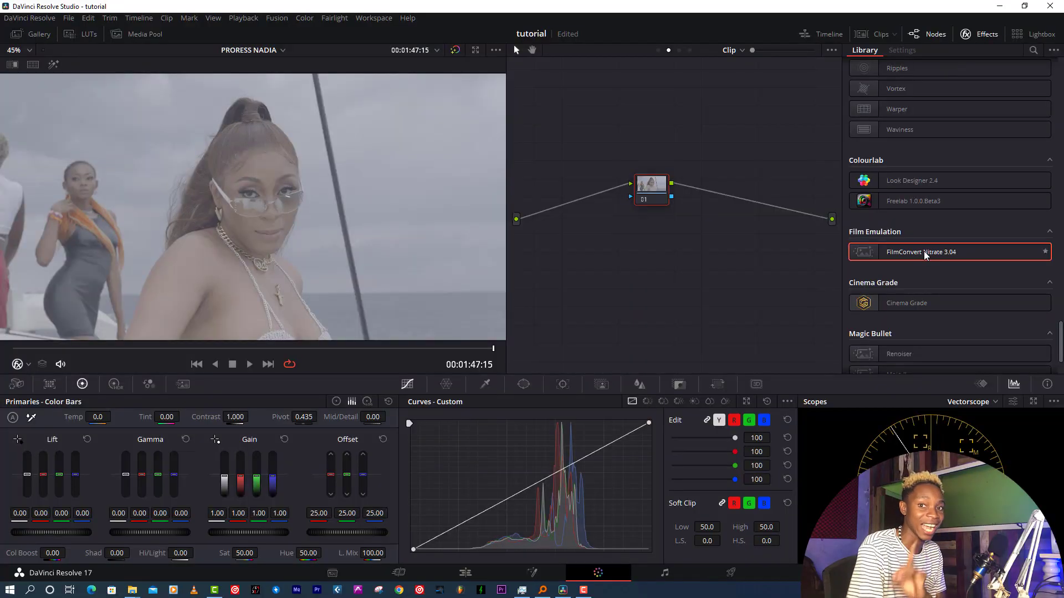
Drag FilmConvert Nitrate 3.04 from Film Emulation onto node 01.
{"action": "left_click_drag", "start_coordinate": [952, 247], "coordinate": [654, 188]}
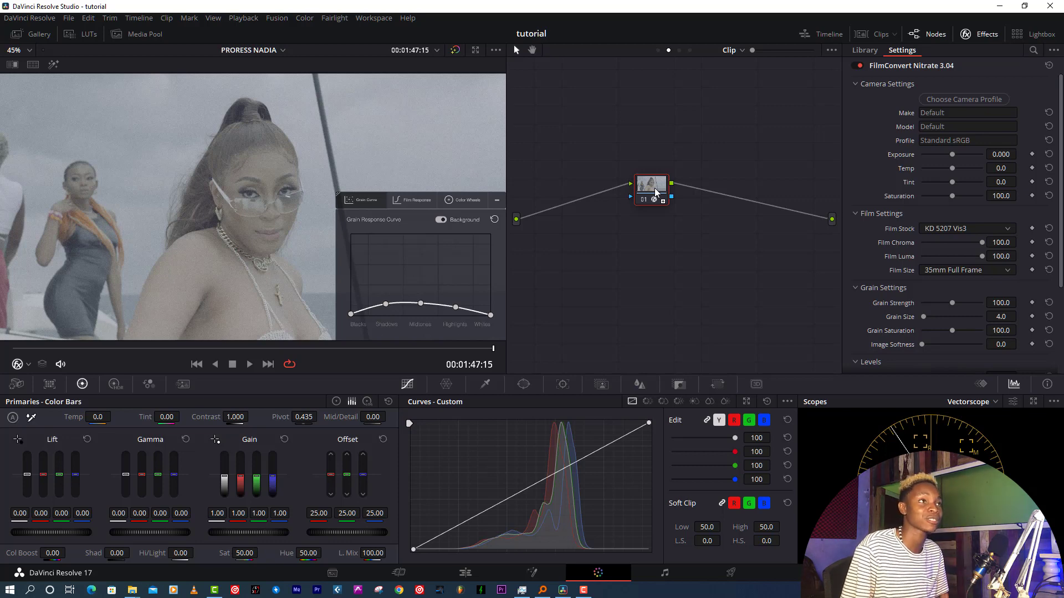
Set the FilmConvert camera to Red Dragon with the RedColor3 - RedLogFilm profile.
{"action": "left_click", "coordinate": [953, 101]}
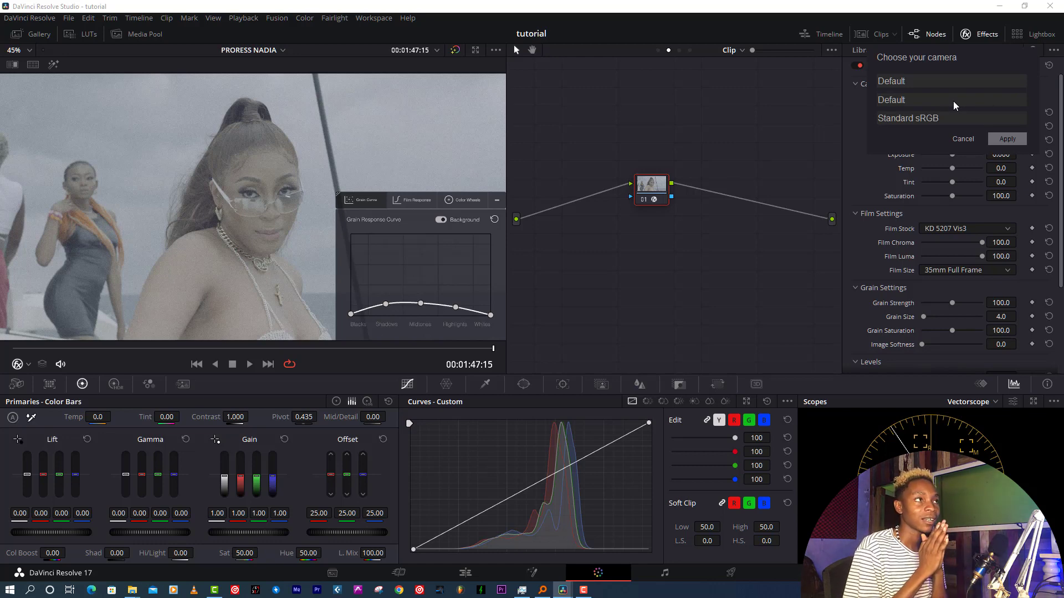
{"action": "left_click", "coordinate": [926, 83]}
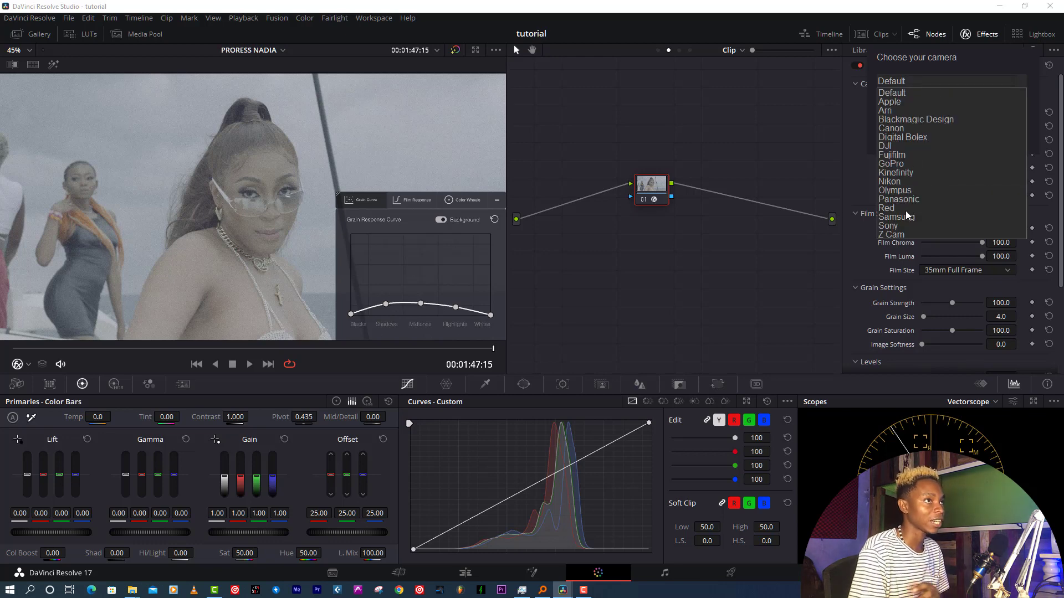
{"action": "left_click", "coordinate": [903, 209]}
{"action": "left_click", "coordinate": [913, 99]}
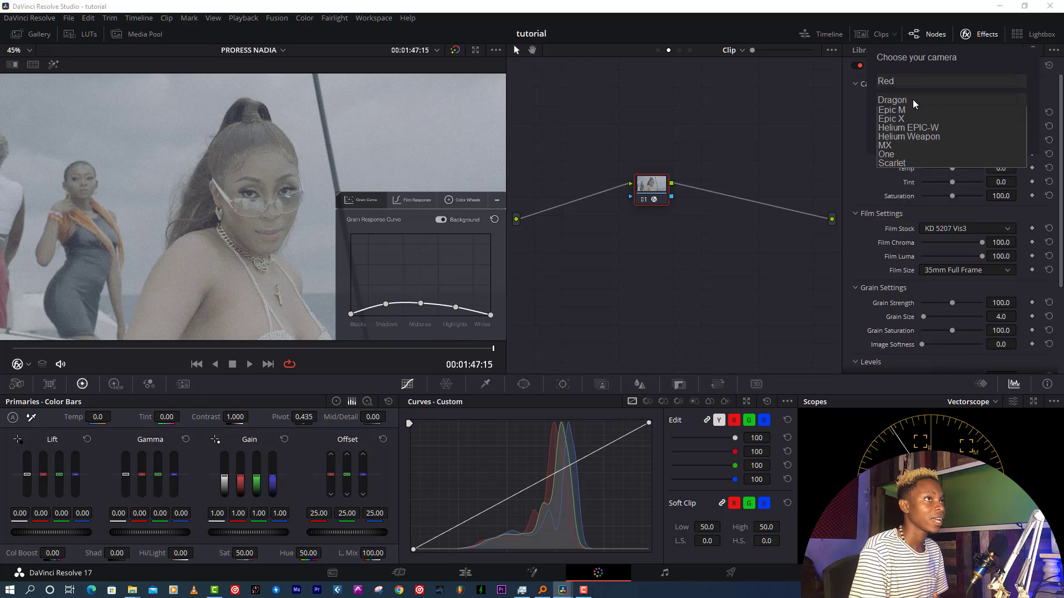
{"action": "left_click", "coordinate": [908, 109]}
{"action": "left_click", "coordinate": [908, 102]}
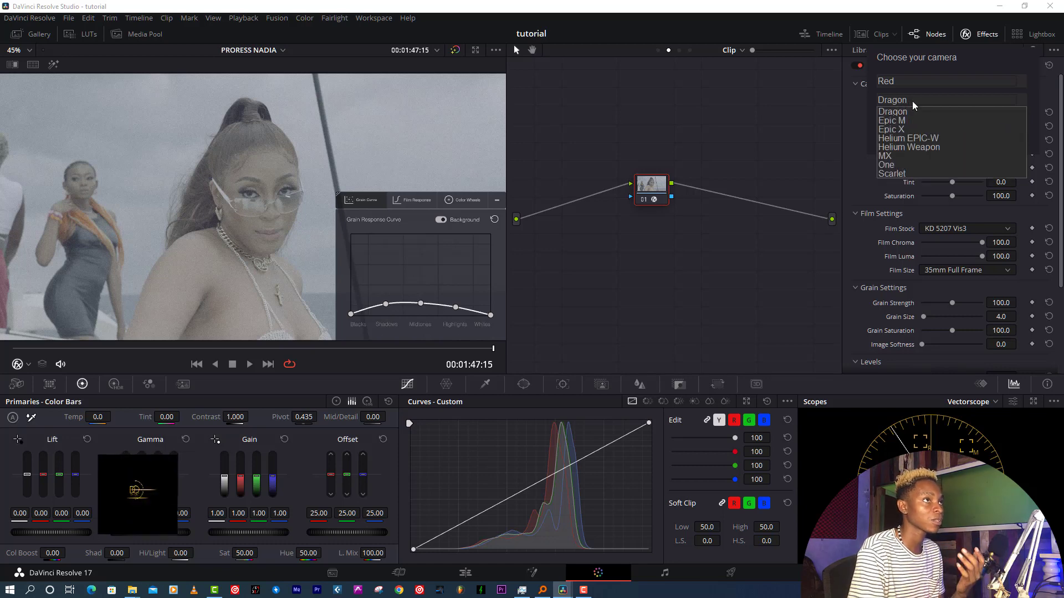
{"action": "left_click", "coordinate": [912, 101]}
{"action": "left_click", "coordinate": [908, 118]}
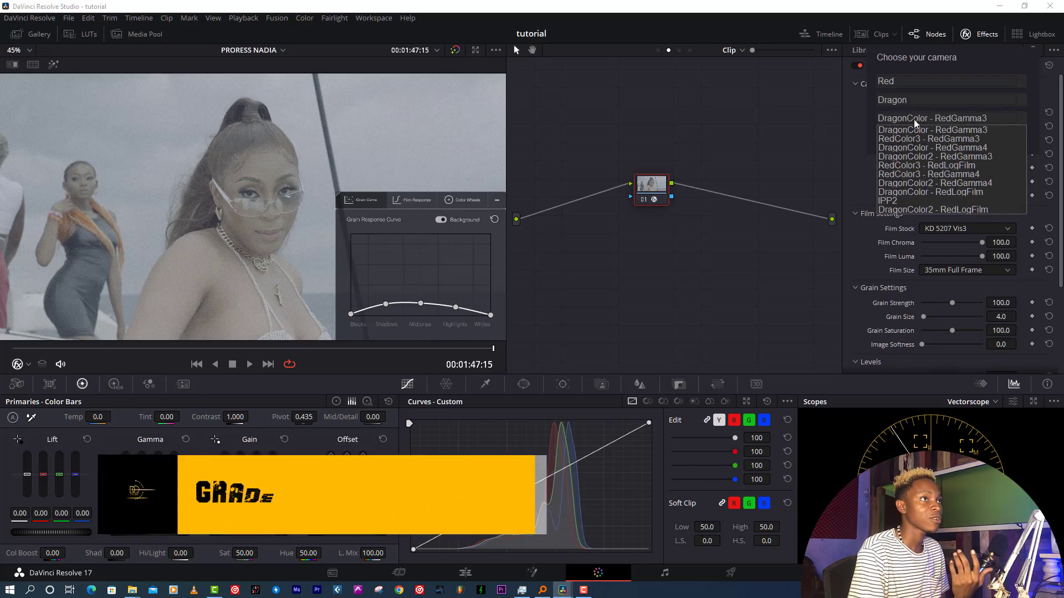
{"action": "left_click", "coordinate": [922, 165]}
{"action": "left_click", "coordinate": [1010, 140]}
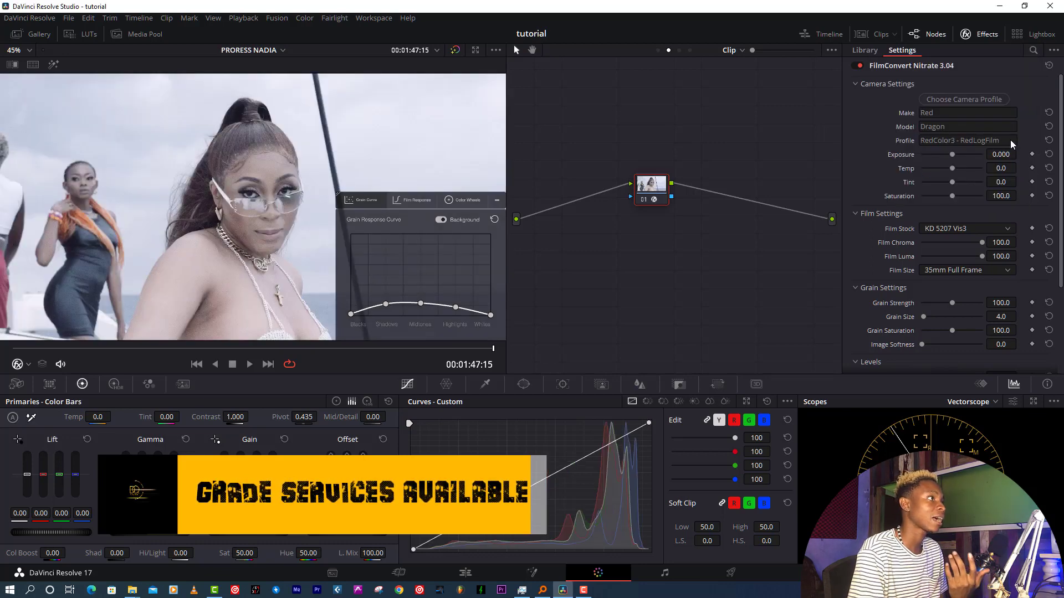
Change the camera profile to DragonColor - RedLogFilm and apply it.
{"action": "left_click", "coordinate": [948, 142]}
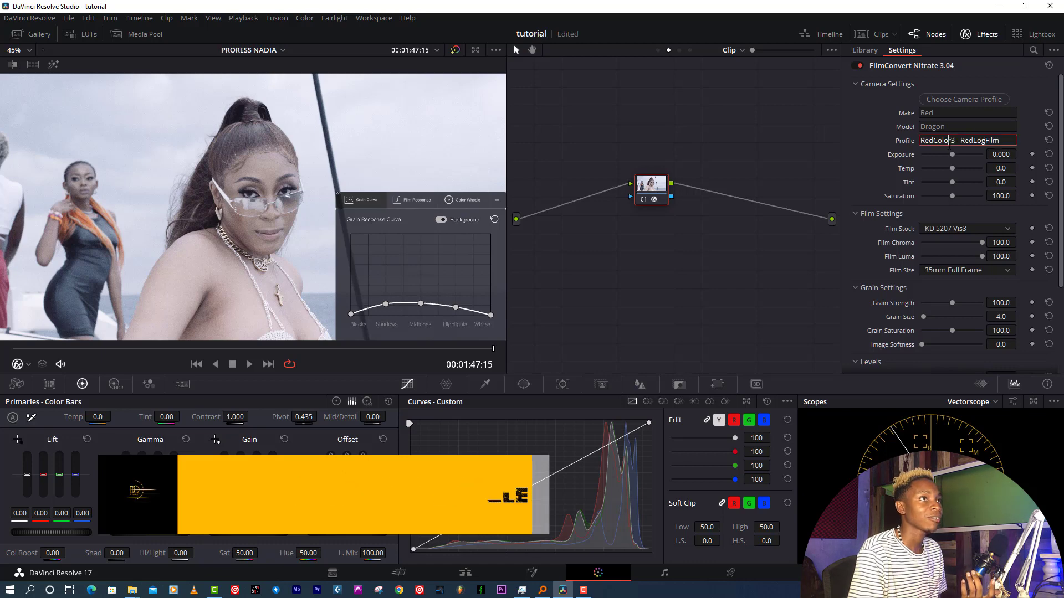
{"action": "left_click", "coordinate": [944, 102]}
{"action": "left_click", "coordinate": [911, 116]}
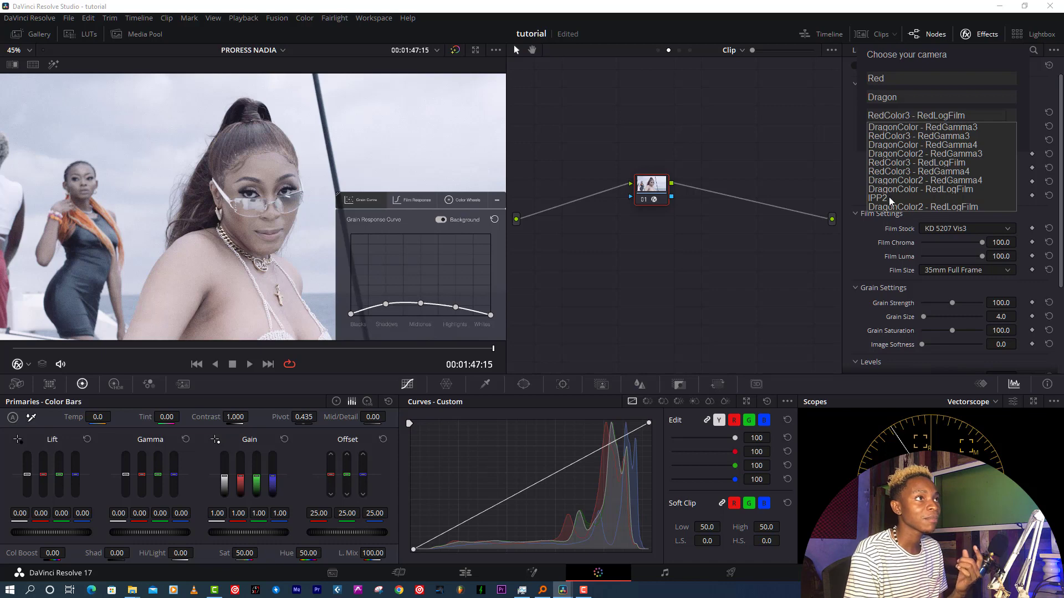
{"action": "left_click", "coordinate": [931, 189]}
{"action": "left_click", "coordinate": [998, 136]}
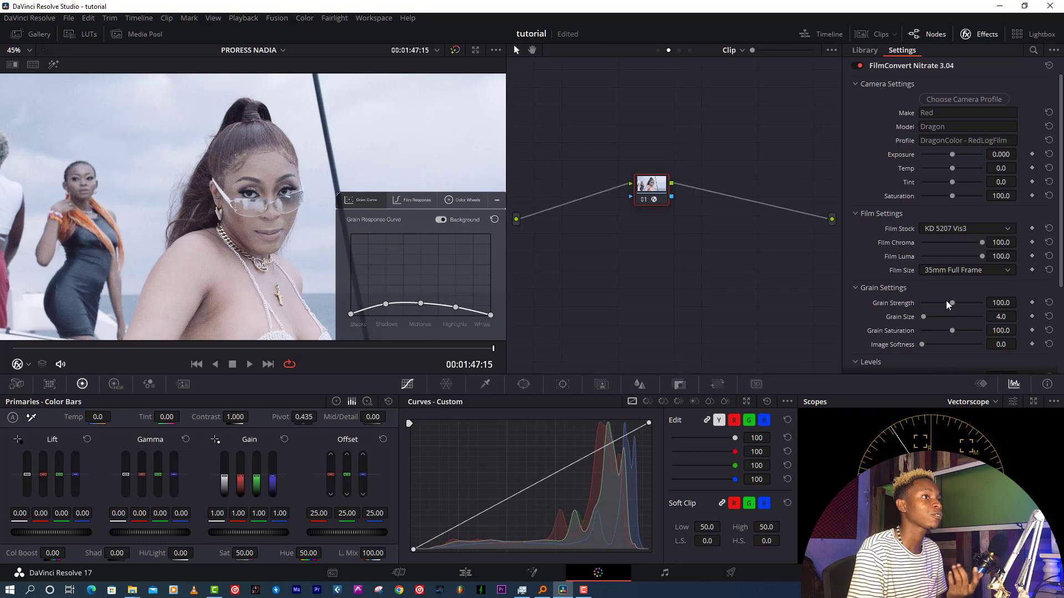
Set grain strength to 0 and, after trying KD 5213 Vis3 and FJ 8553 ET, keep KD 5207 Vis3.
{"action": "left_click_drag", "start_coordinate": [945, 300], "coordinate": [907, 304]}
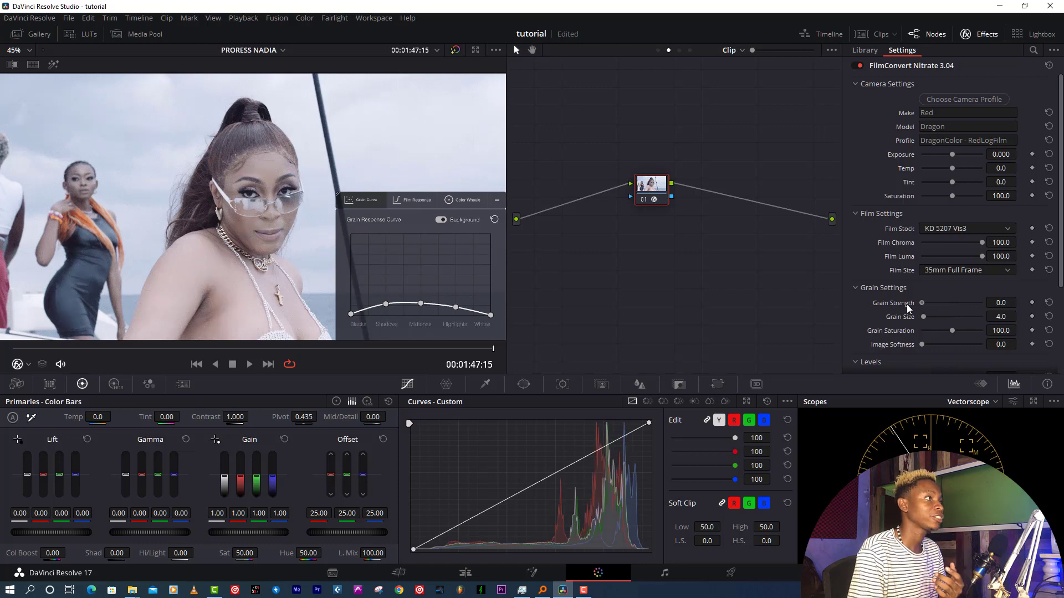
{"action": "left_click", "coordinate": [948, 227]}
{"action": "left_click", "coordinate": [950, 256]}
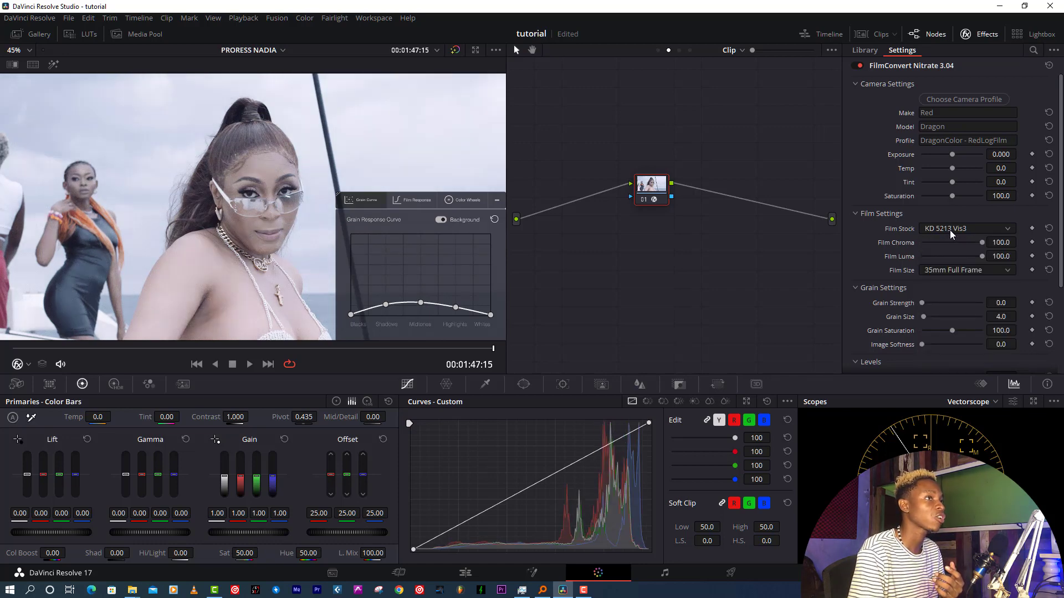
{"action": "left_click", "coordinate": [950, 230]}
{"action": "left_click", "coordinate": [951, 278]}
{"action": "left_click", "coordinate": [954, 226]}
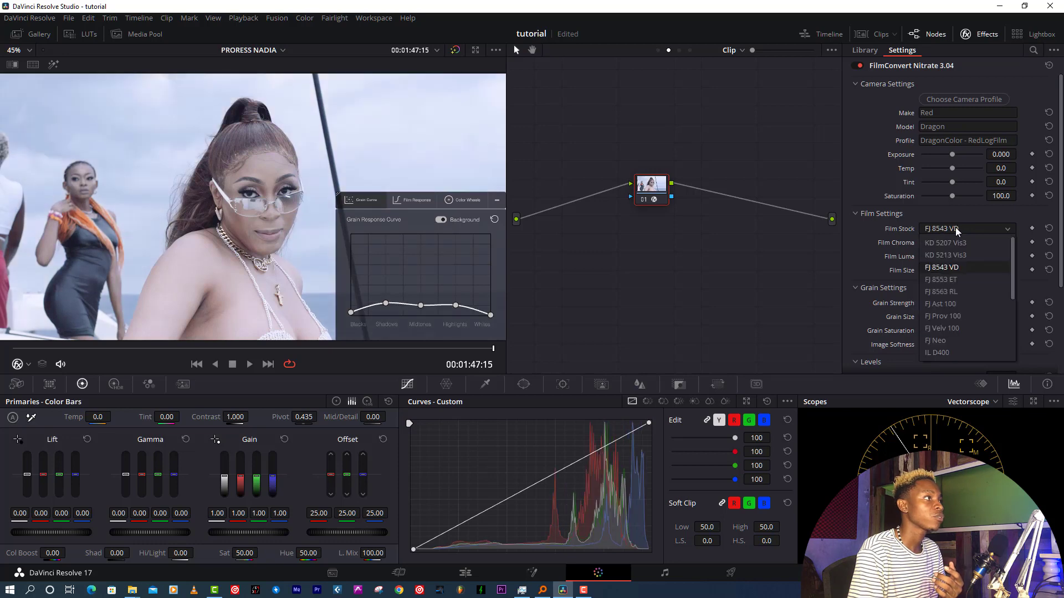
{"action": "left_click", "coordinate": [944, 281]}
{"action": "left_click", "coordinate": [945, 228]}
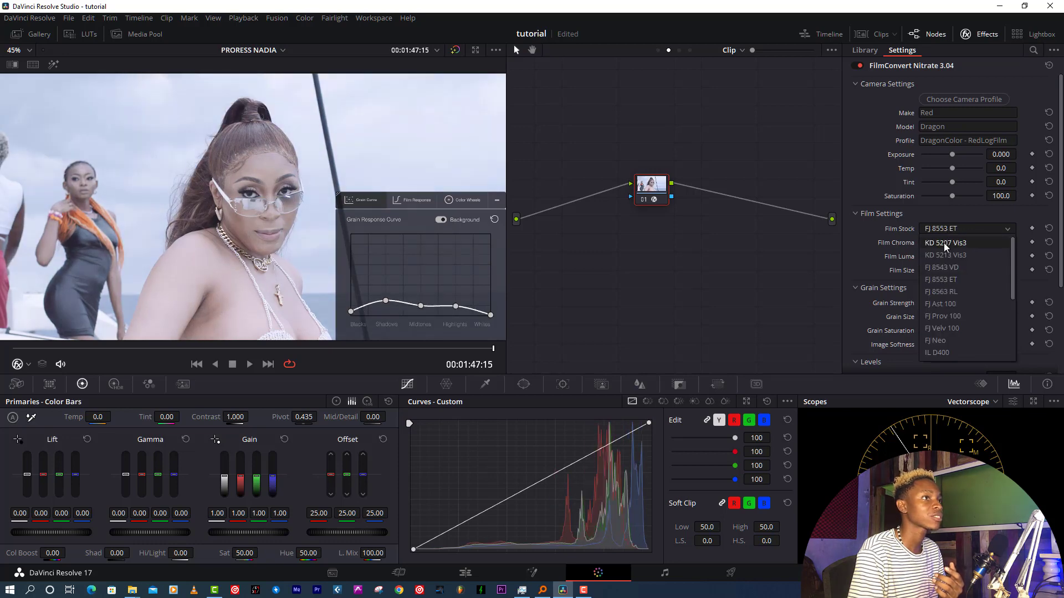
{"action": "left_click", "coordinate": [944, 244]}
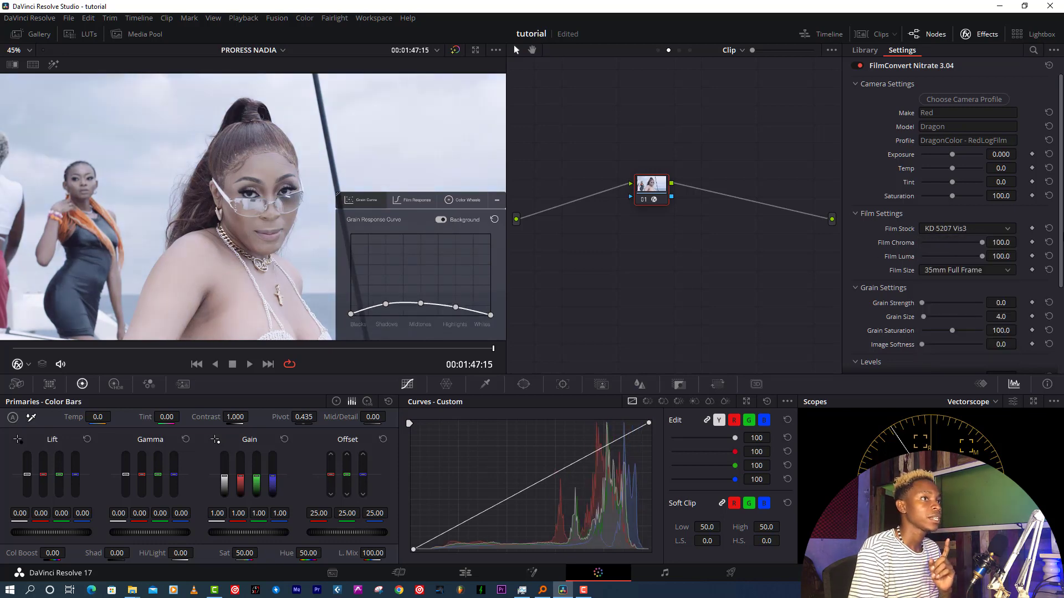
Switch the scope to Waveform and set levels to black 9.1, mid 52.8, white 97.3.
{"action": "scroll", "coordinate": [1060, 293], "scroll_direction": "down", "scroll_amount": 3}
{"action": "scroll", "coordinate": [1060, 294], "scroll_direction": "down", "scroll_amount": 1}
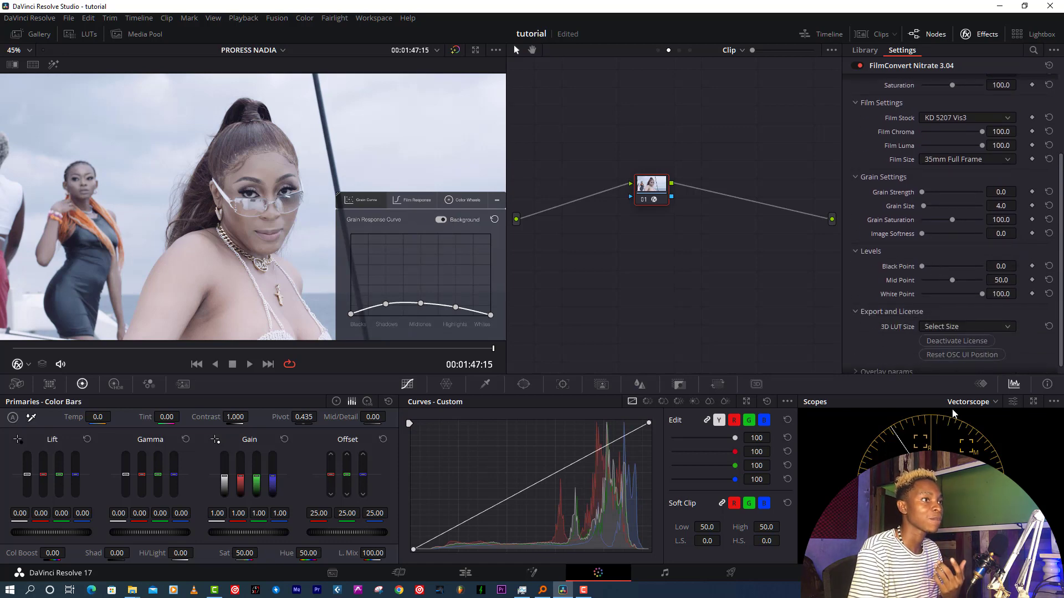
{"action": "left_click", "coordinate": [966, 402]}
{"action": "left_click", "coordinate": [969, 431]}
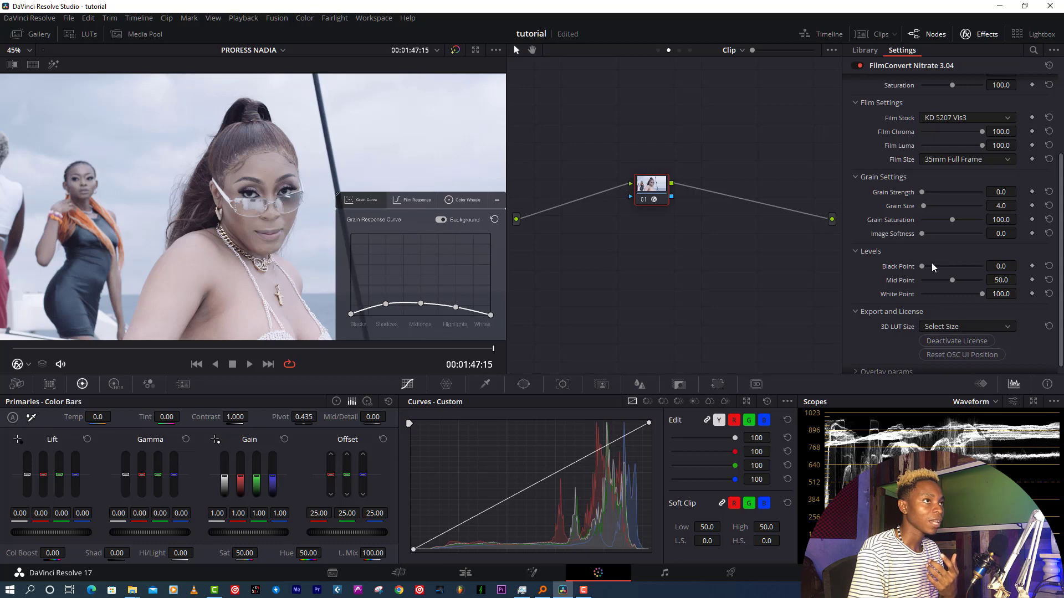
{"action": "left_click_drag", "start_coordinate": [923, 266], "coordinate": [927, 265]}
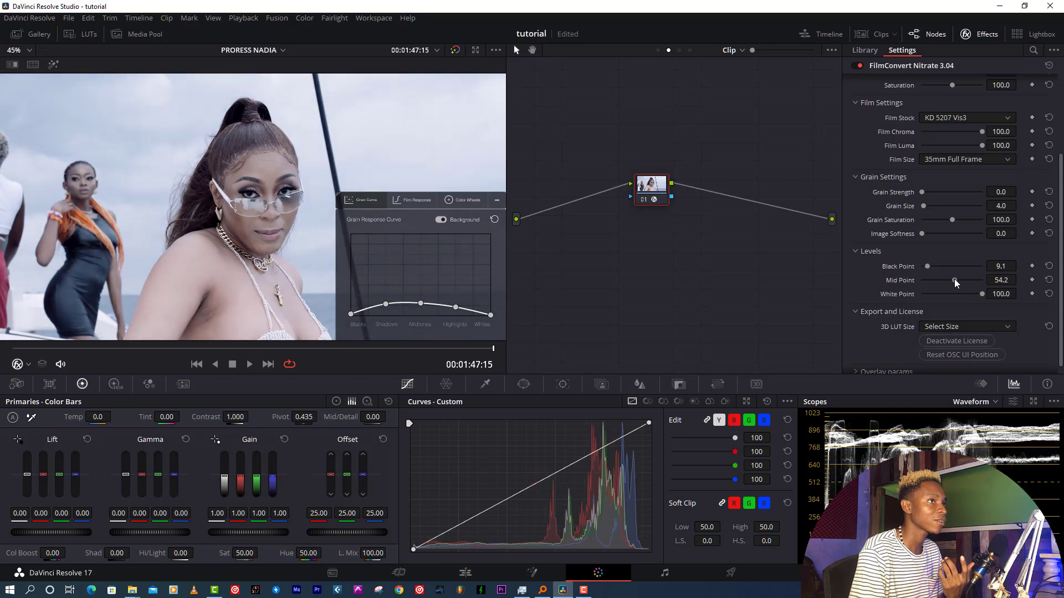
{"action": "left_click_drag", "start_coordinate": [982, 294], "coordinate": [980, 295]}
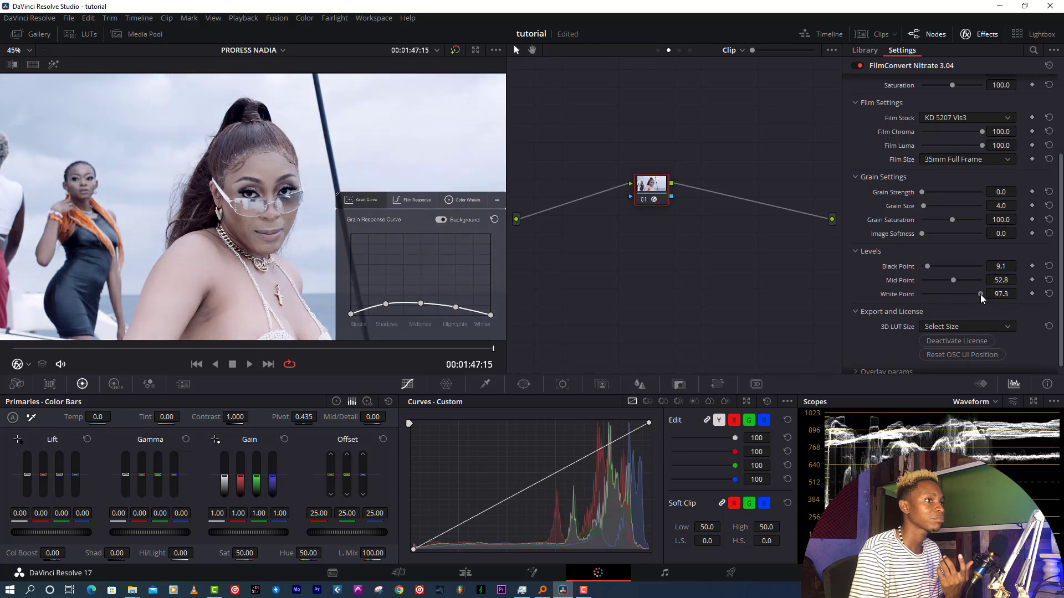
{"action": "scroll", "coordinate": [879, 322], "scroll_direction": "down", "scroll_amount": 1}
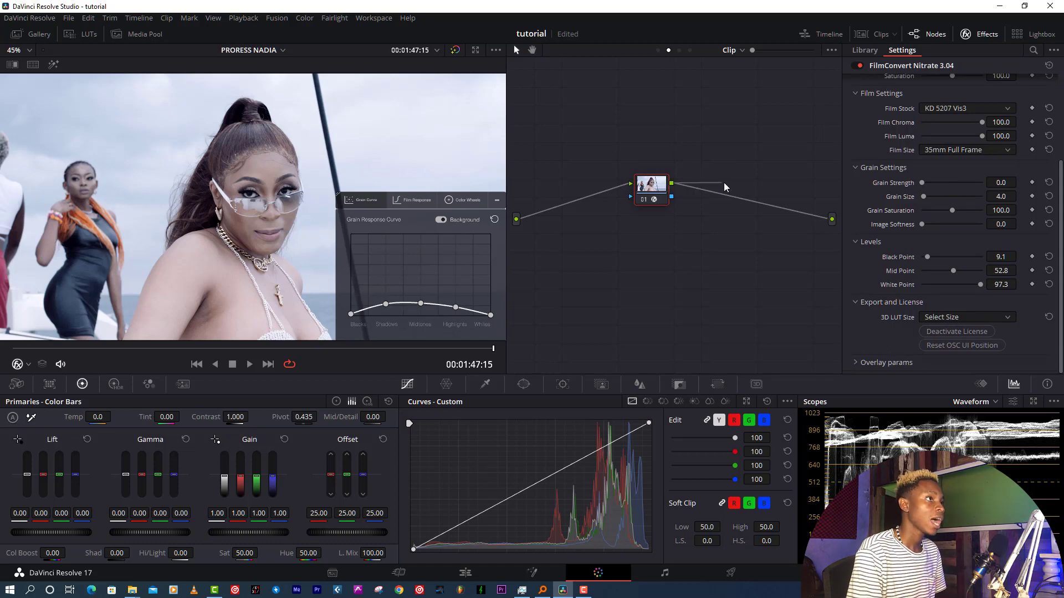
Move the FilmConvert node right, insert a serial node before it, and raise its Sat to 100.
{"action": "left_click_drag", "start_coordinate": [656, 187], "coordinate": [741, 193]}
{"action": "key", "text": "shift+s"}
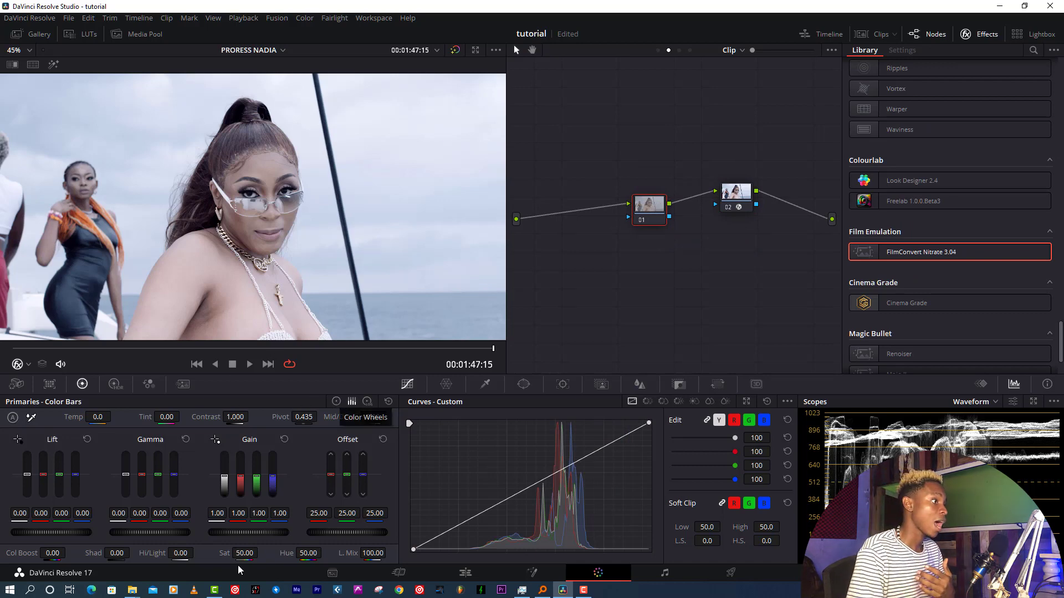
{"action": "left_click_drag", "start_coordinate": [244, 552], "coordinate": [293, 553]}
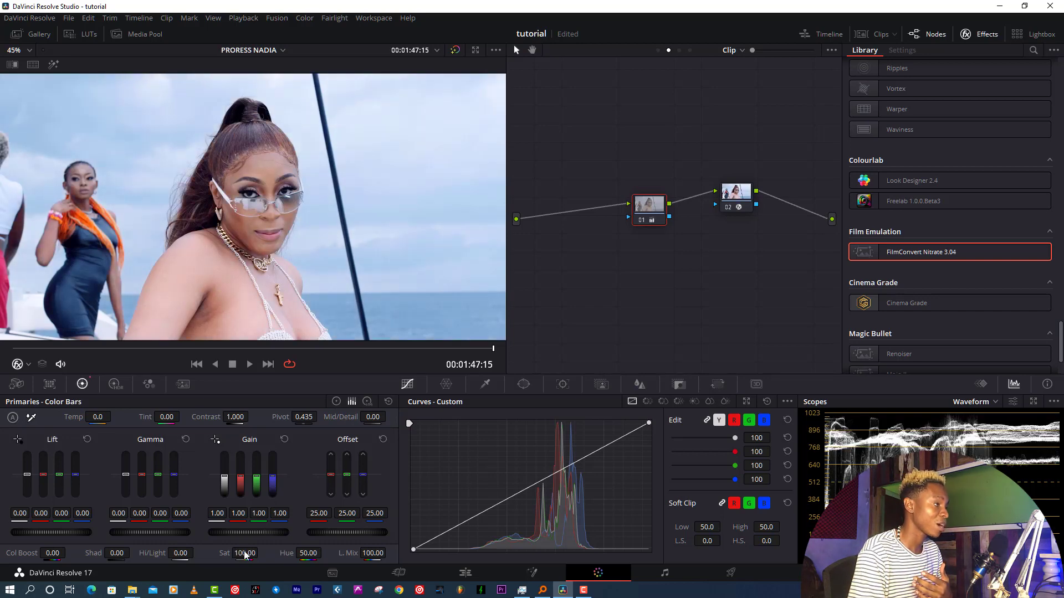